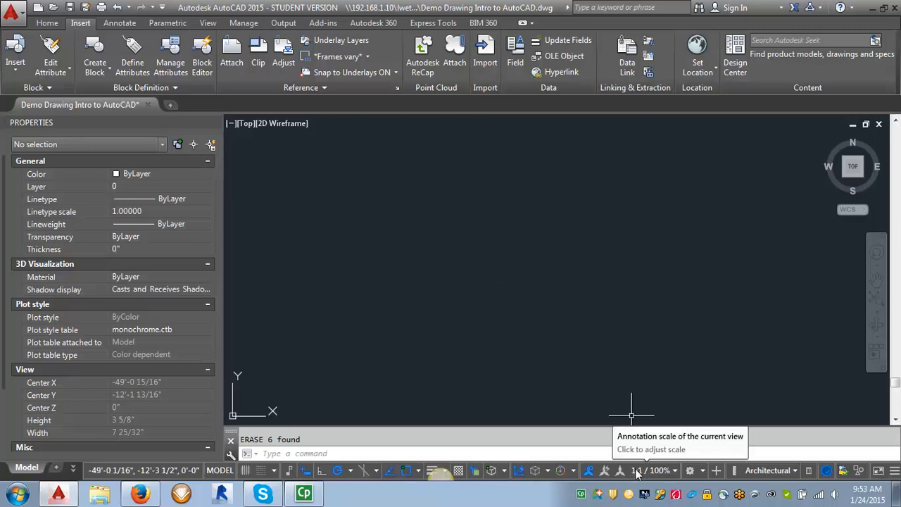
Draw a circle with a 1/4" radius in the empty drawing area
{"action": "left_click", "coordinate": [47, 22]}
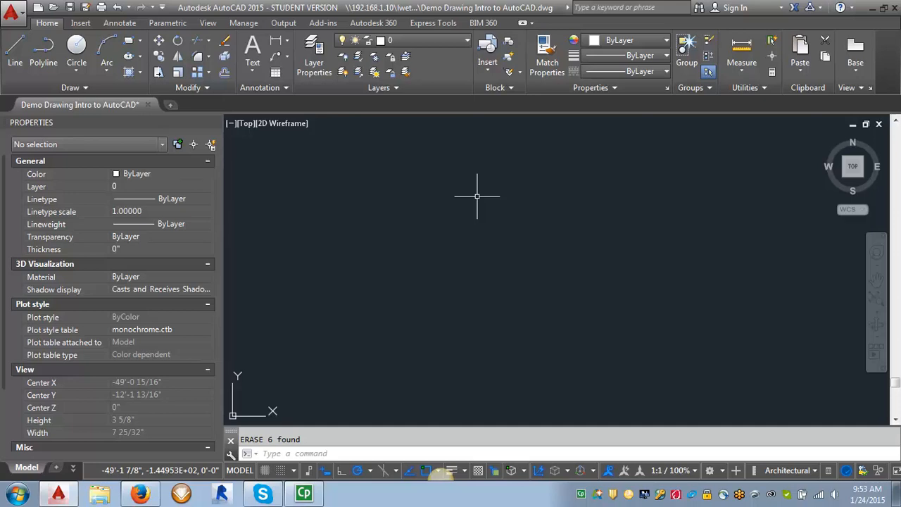
{"action": "type", "text": "c"}
{"action": "key", "text": "Return"}
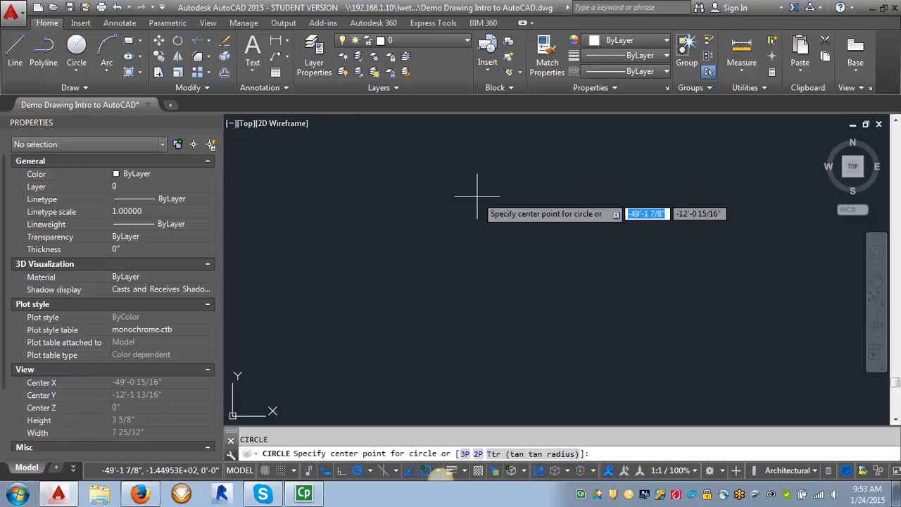
{"action": "left_click", "coordinate": [457, 291]}
{"action": "type", "text": "1/4"}
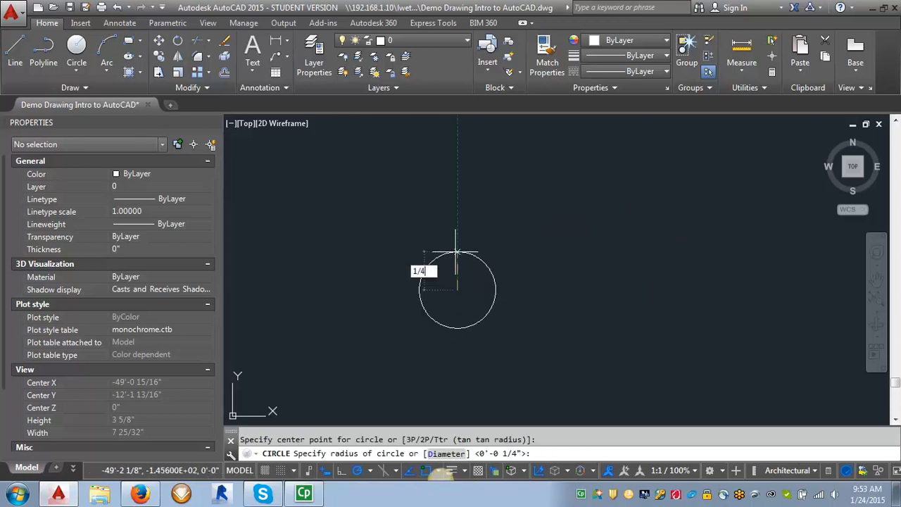
{"action": "key", "text": "Return"}
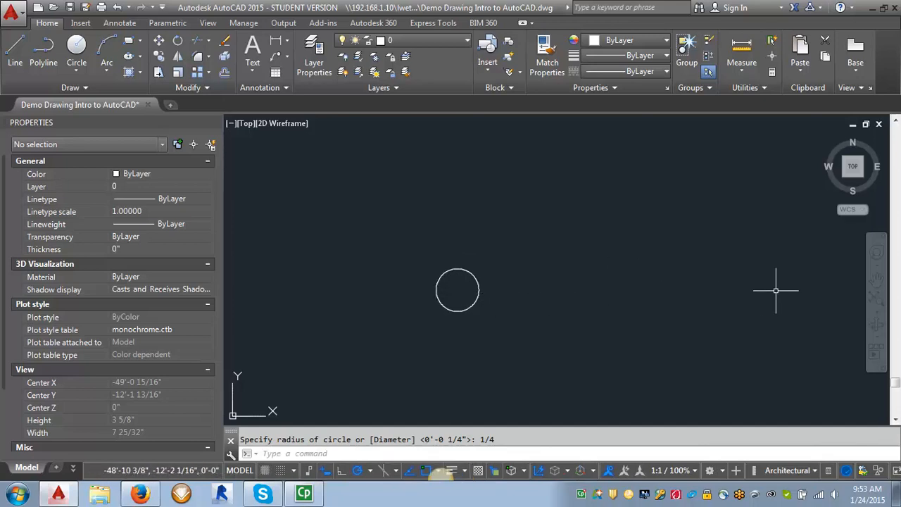
Draw a 4.5" horizontal line to the right from the circle's left quadrant point
{"action": "type", "text": "l"}
{"action": "key", "text": "Return"}
{"action": "type", "text": "qua"}
{"action": "key", "text": "Return"}
{"action": "left_click", "coordinate": [435, 290]}
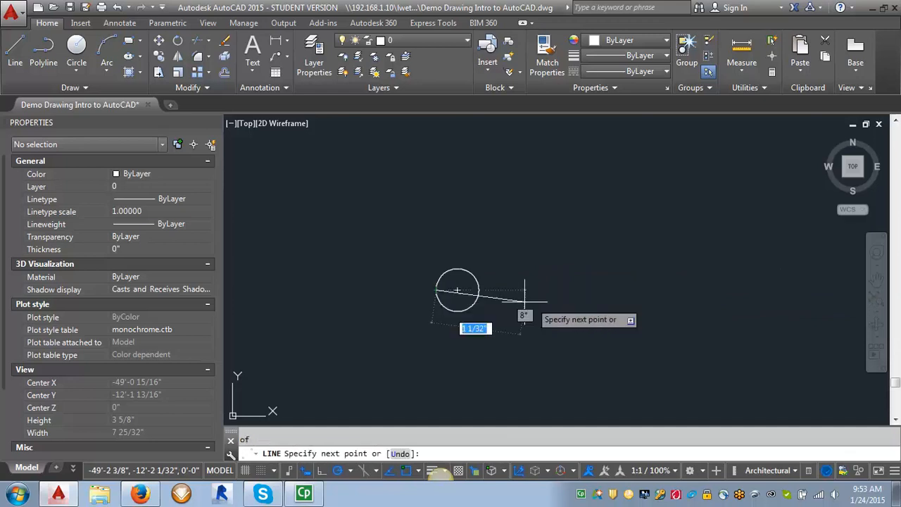
{"action": "type", "text": "4.5"}
{"action": "key", "text": "Return"}
{"action": "key", "text": "Return"}
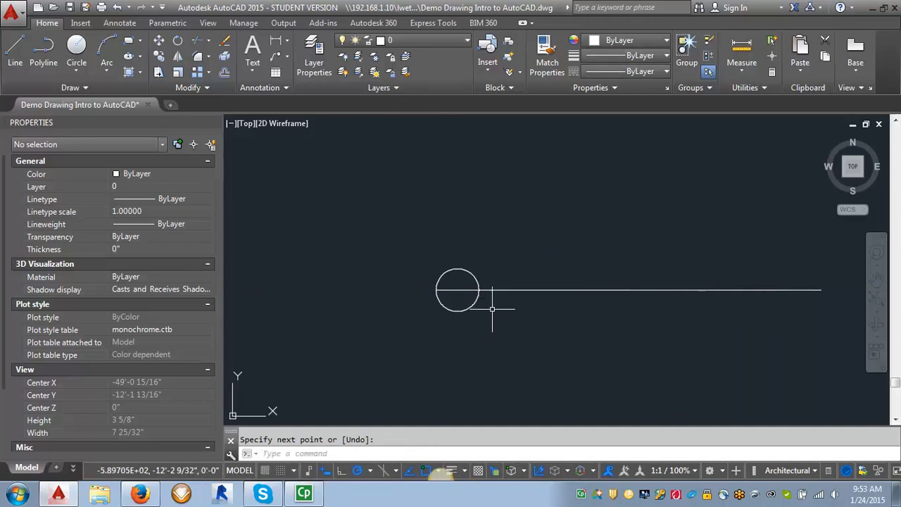
Offset the horizontal line 1/32" both above and below
{"action": "type", "text": "o"}
{"action": "key", "text": "Return"}
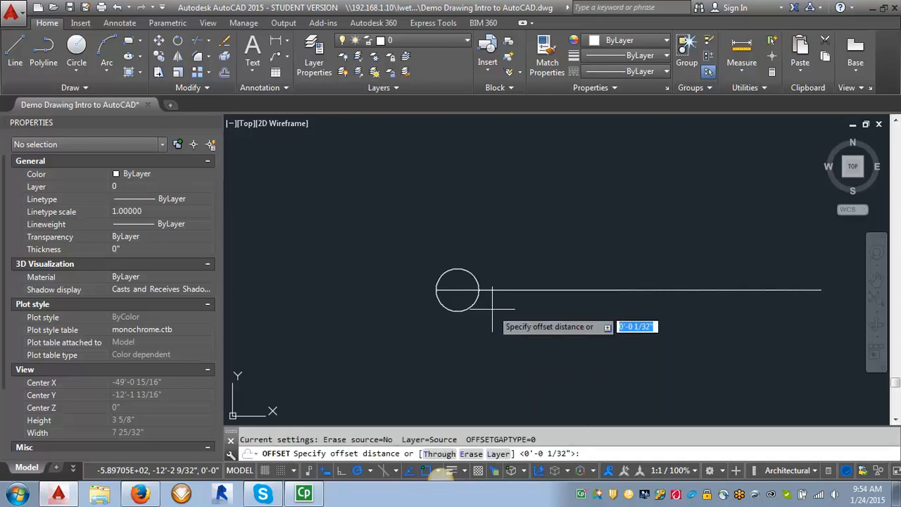
{"action": "type", "text": "1/31"}
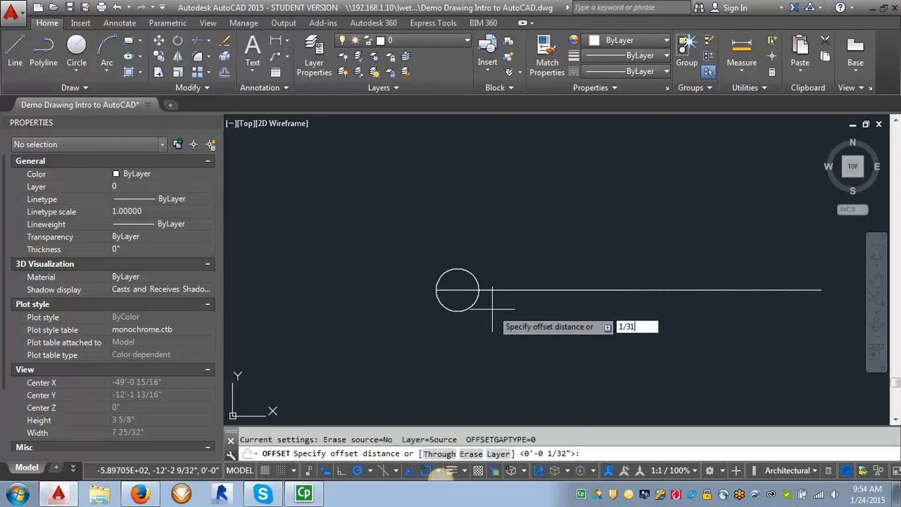
{"action": "key", "text": "BackSpace"}
{"action": "type", "text": "2"}
{"action": "key", "text": "Return"}
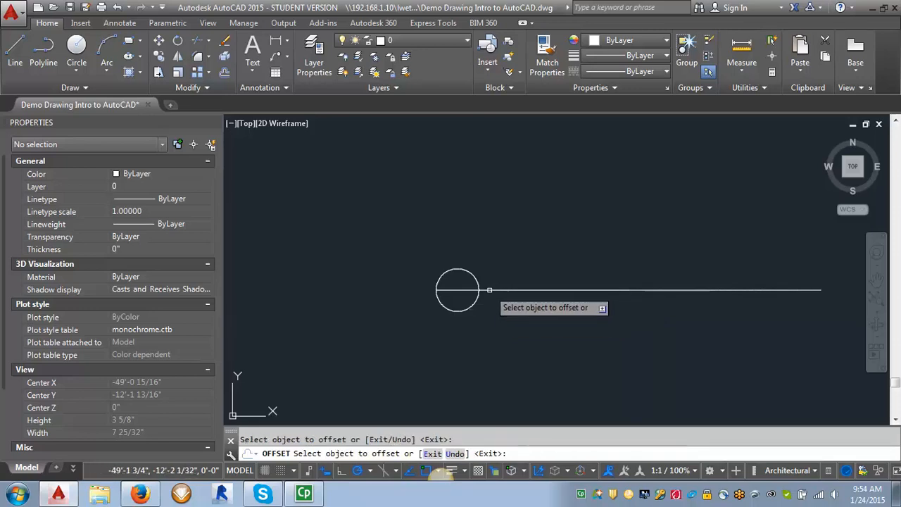
{"action": "left_click", "coordinate": [491, 290]}
{"action": "left_click", "coordinate": [491, 290]}
{"action": "left_click", "coordinate": [496, 316]}
{"action": "right_click", "coordinate": [496, 316]}
{"action": "left_click", "coordinate": [519, 325]}
Draw a vertical line about 3/4" long upward from the circle's right quadrant point
{"action": "scroll", "coordinate": [500, 294], "scroll_direction": "up", "scroll_amount": 8}
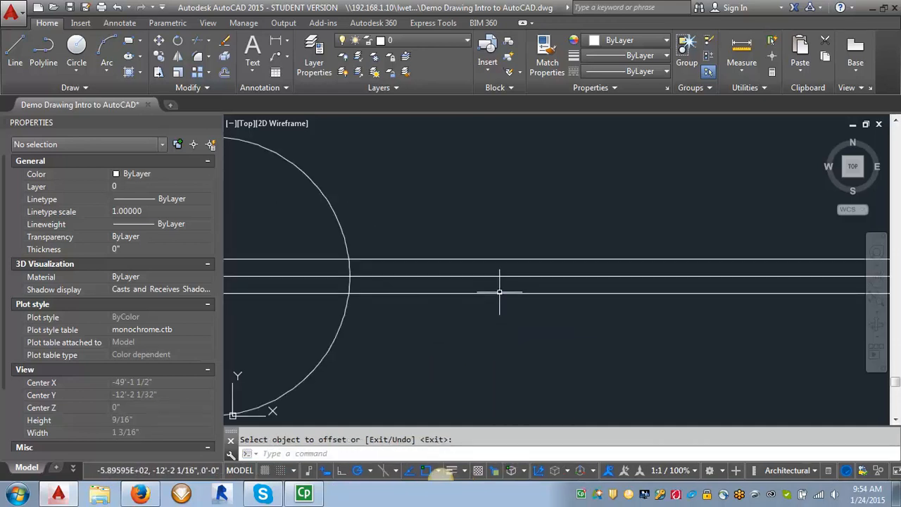
{"action": "type", "text": "l"}
{"action": "key", "text": "Return"}
{"action": "left_click", "coordinate": [350, 276]}
{"action": "scroll", "coordinate": [394, 304], "scroll_direction": "down", "scroll_amount": 8}
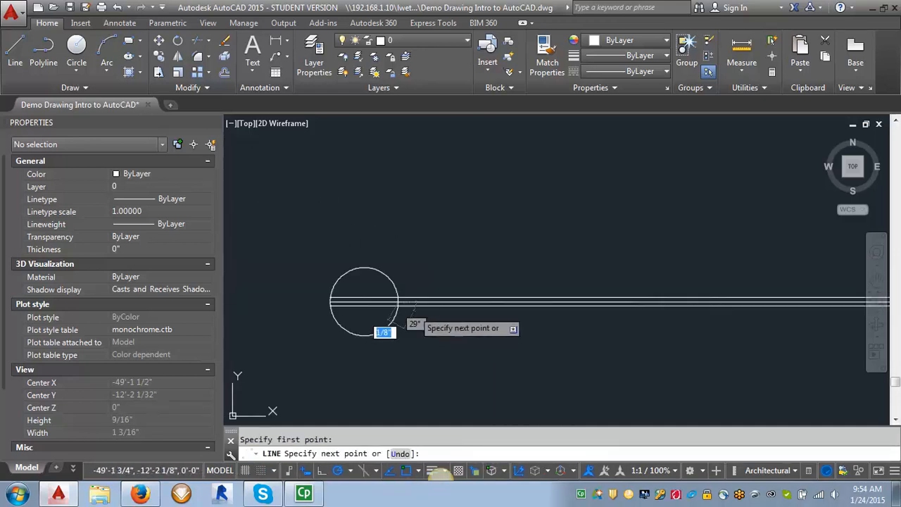
{"action": "left_click", "coordinate": [404, 240]}
{"action": "key", "text": "Return"}
{"action": "key", "text": "Return"}
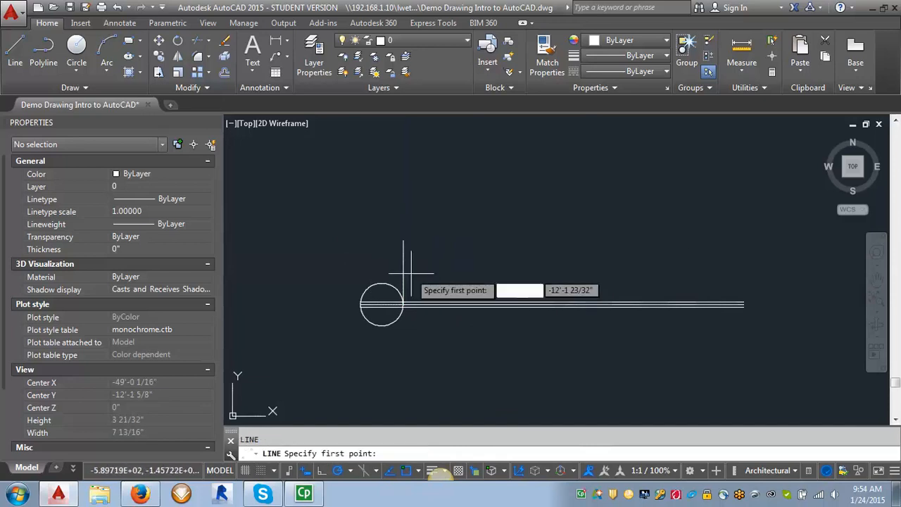
{"action": "key", "text": "Escape"}
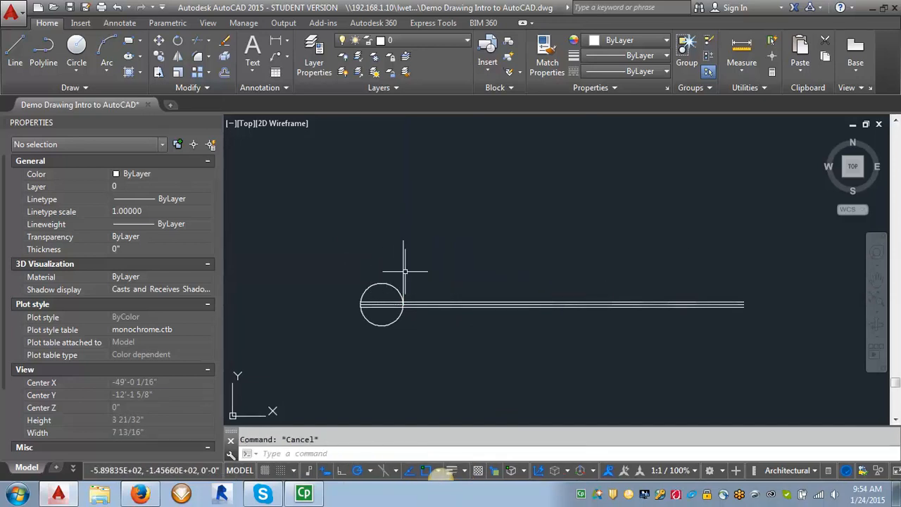
Stretch the vertical line's lower end straight down past the bottom of the circle
{"action": "left_click", "coordinate": [403, 272]}
{"action": "left_click", "coordinate": [404, 304]}
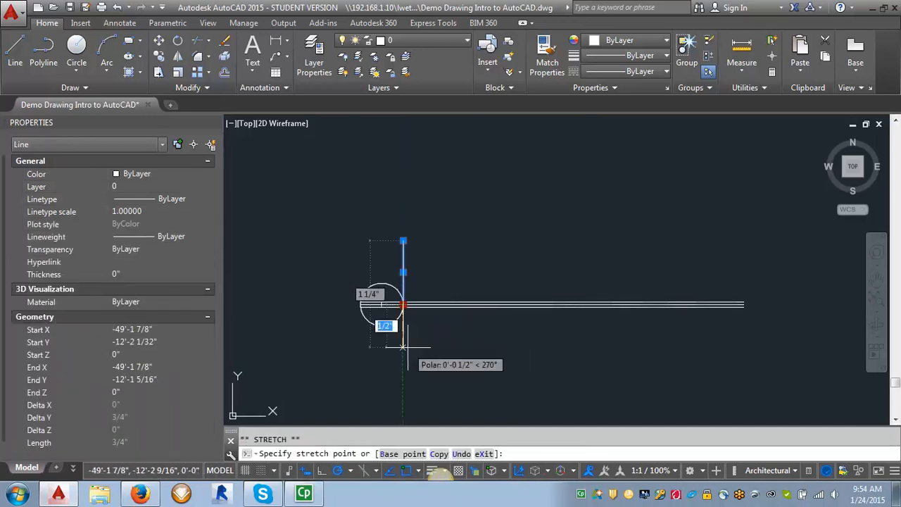
{"action": "left_click", "coordinate": [403, 361]}
{"action": "key", "text": "Escape"}
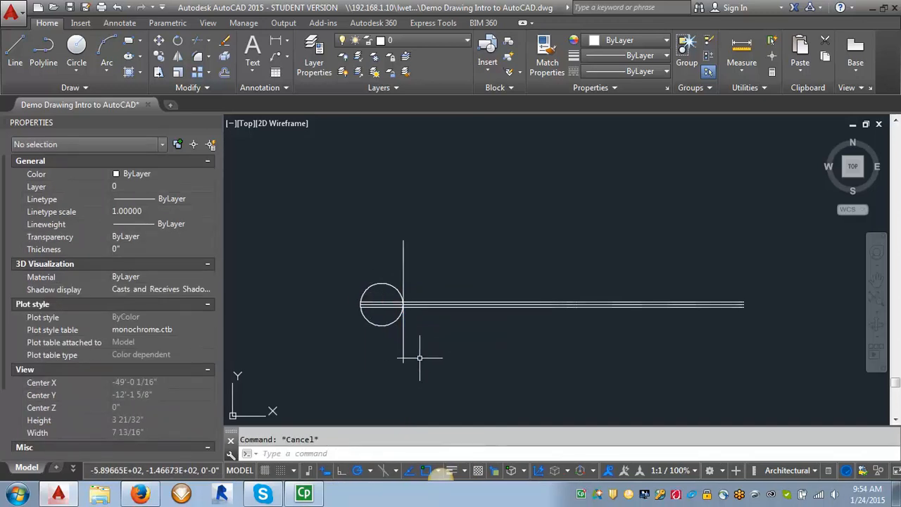
Offset the vertical line 1/32" to the right
{"action": "type", "text": "o"}
{"action": "key", "text": "Return"}
{"action": "key", "text": "Return"}
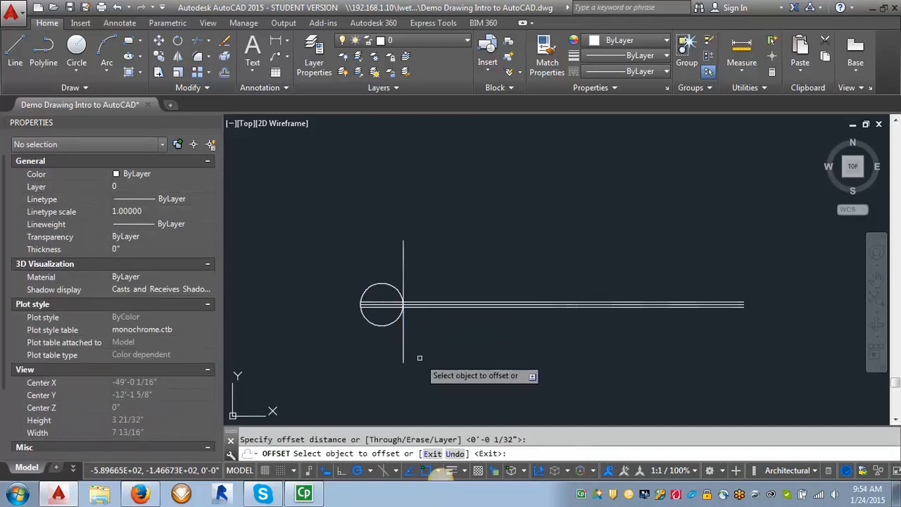
{"action": "left_click", "coordinate": [403, 261]}
{"action": "left_click", "coordinate": [438, 267]}
{"action": "right_click", "coordinate": [438, 267]}
{"action": "left_click", "coordinate": [454, 276]}
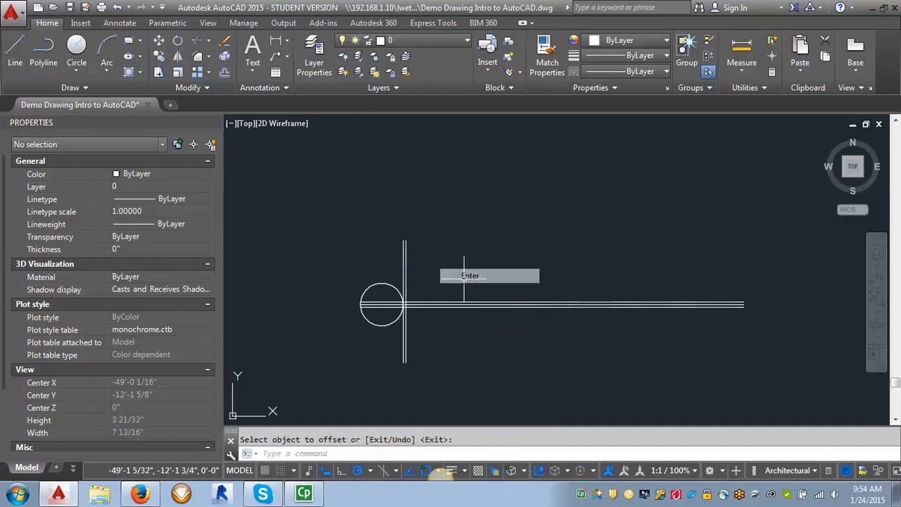
Start an attribute definition with the tag X and the prompt "Enter drawing number"
{"action": "scroll", "coordinate": [363, 342], "scroll_direction": "up", "scroll_amount": 4}
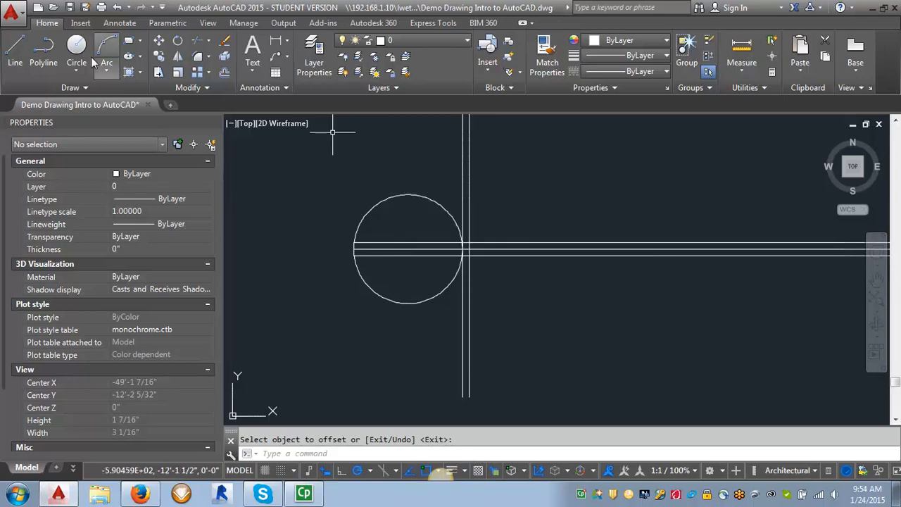
{"action": "left_click", "coordinate": [82, 24]}
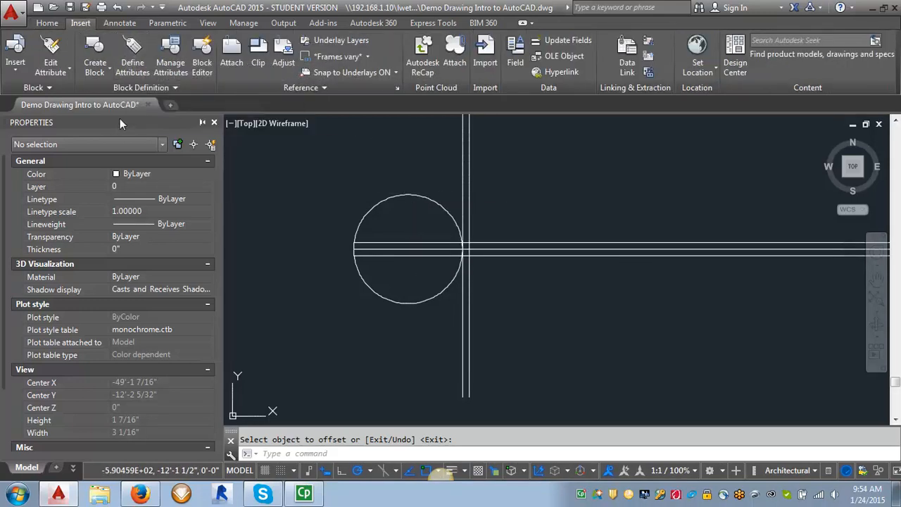
{"action": "left_click", "coordinate": [135, 46]}
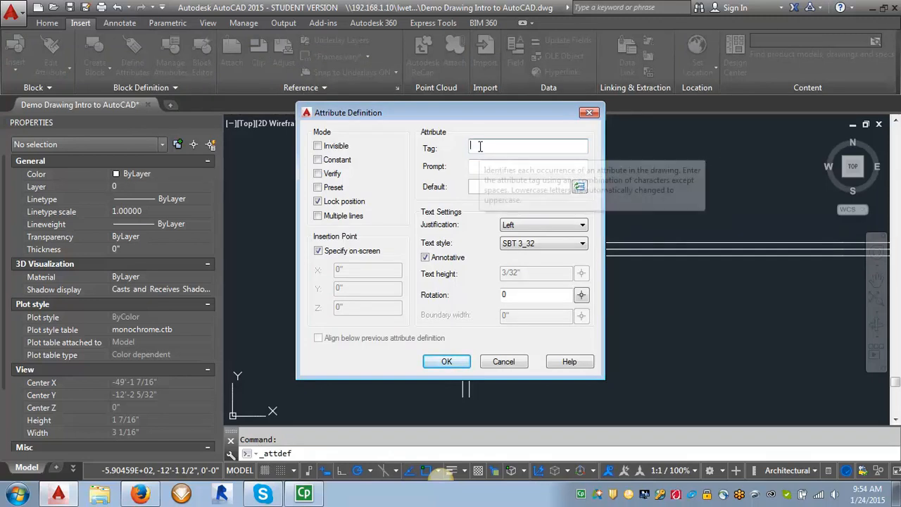
{"action": "type", "text": "X"}
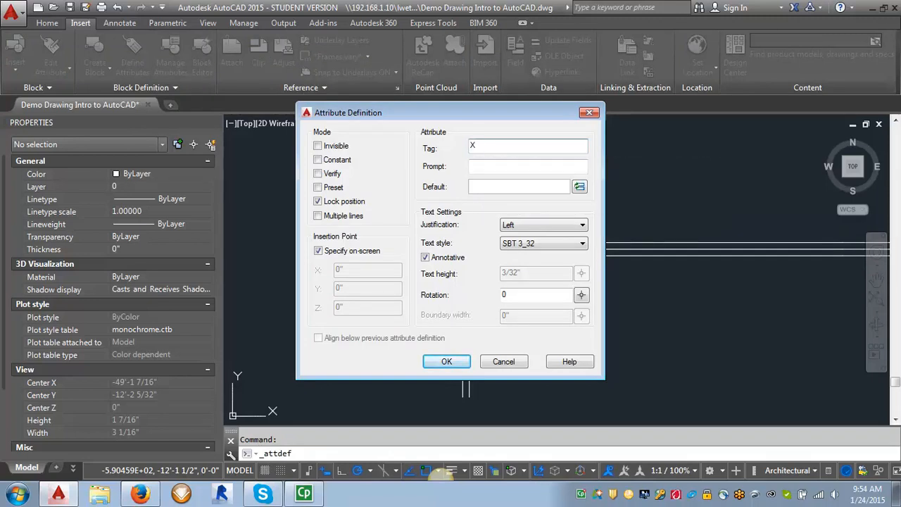
{"action": "key", "text": "Tab"}
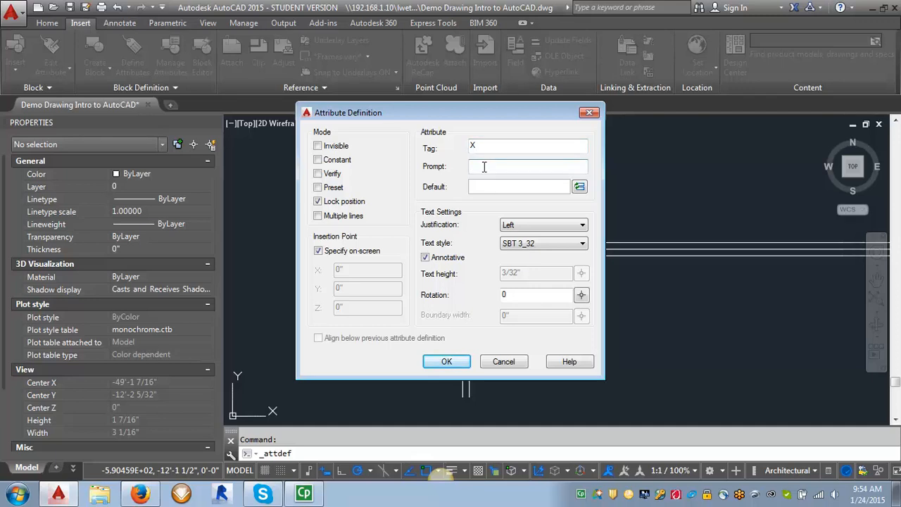
{"action": "type", "text": "Enter drawing number"}
Give the X attribute Bottom center justification and text style SBT 1_8, and place it centred in the circle's upper half
{"action": "left_click", "coordinate": [533, 225]}
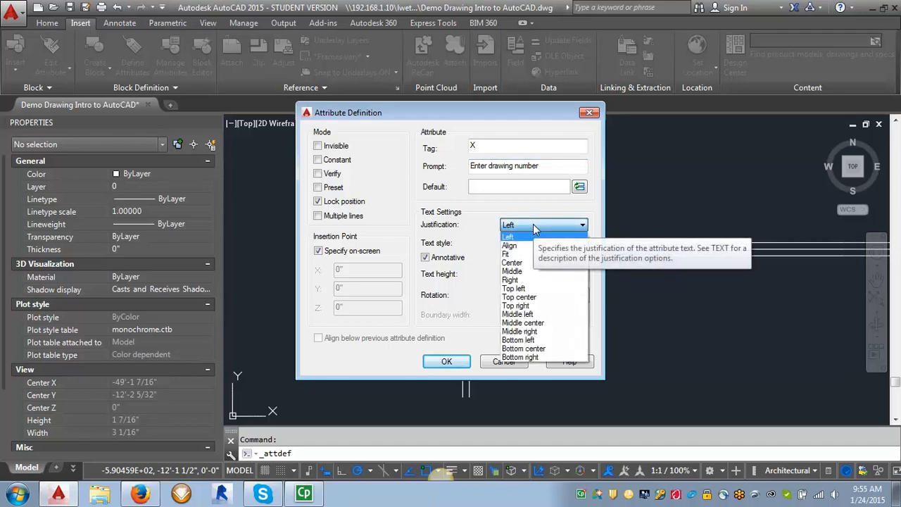
{"action": "left_click", "coordinate": [541, 349]}
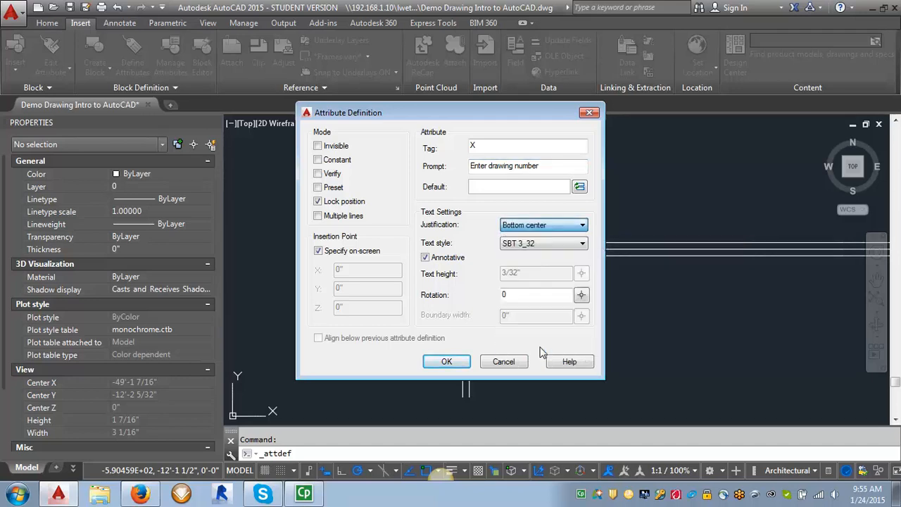
{"action": "left_click", "coordinate": [536, 245]}
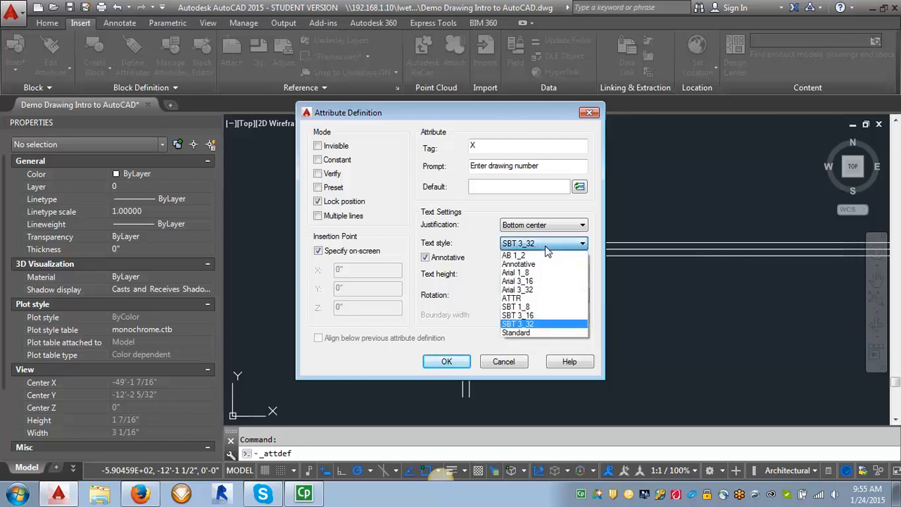
{"action": "left_click", "coordinate": [529, 307]}
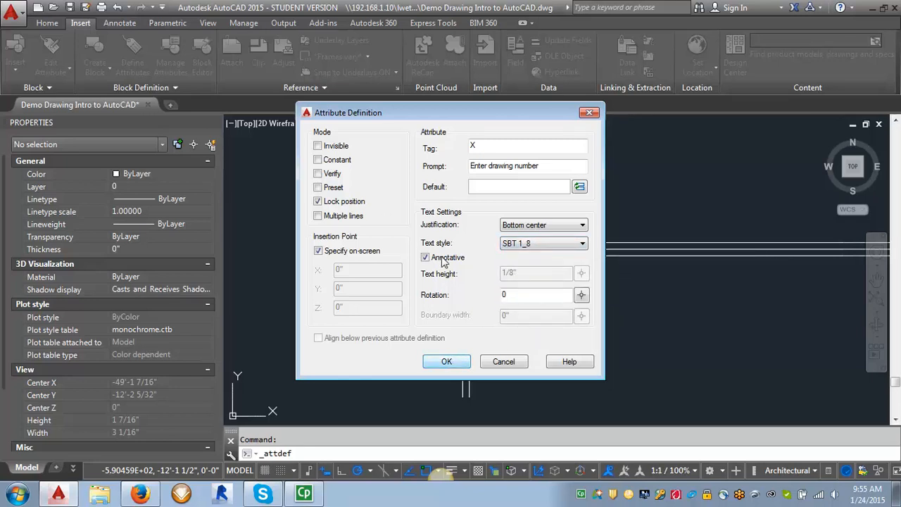
{"action": "left_click", "coordinate": [445, 361]}
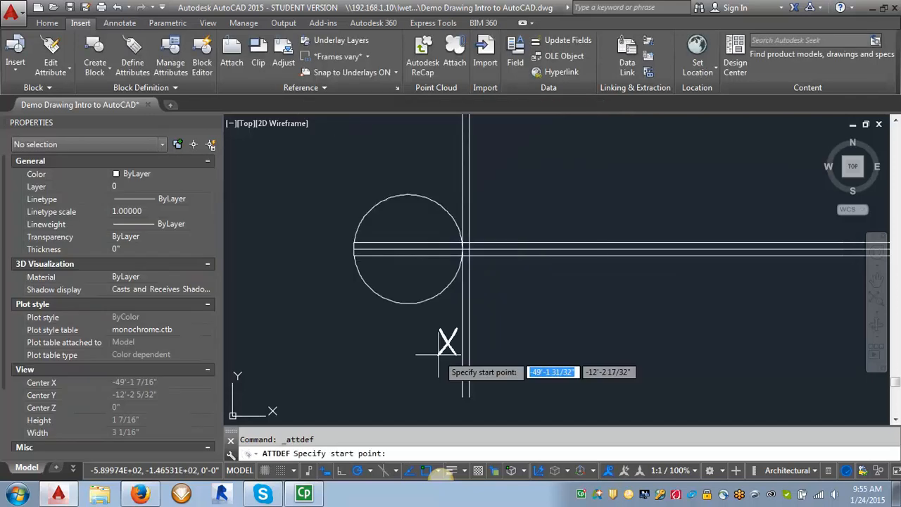
{"action": "left_click", "coordinate": [399, 237]}
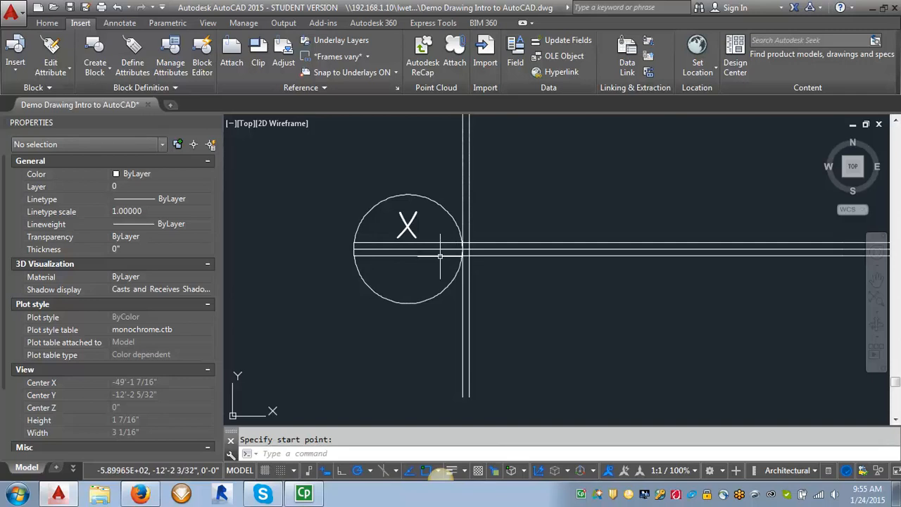
Start a second attribute definition with the tag AX.X and the prompt "Enter sheet number"
{"action": "left_click", "coordinate": [136, 56]}
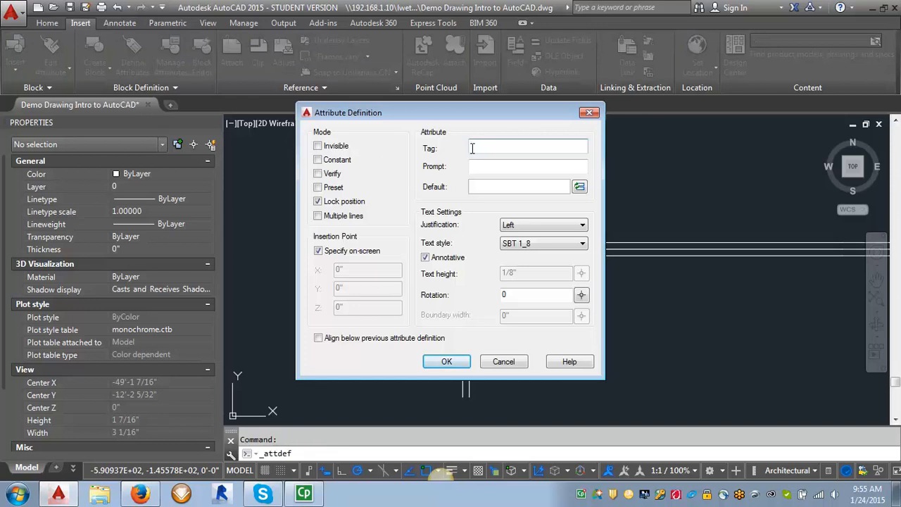
{"action": "type", "text": "AX.X"}
{"action": "left_click", "coordinate": [483, 167]}
{"action": "type", "text": "Enter sheet number"}
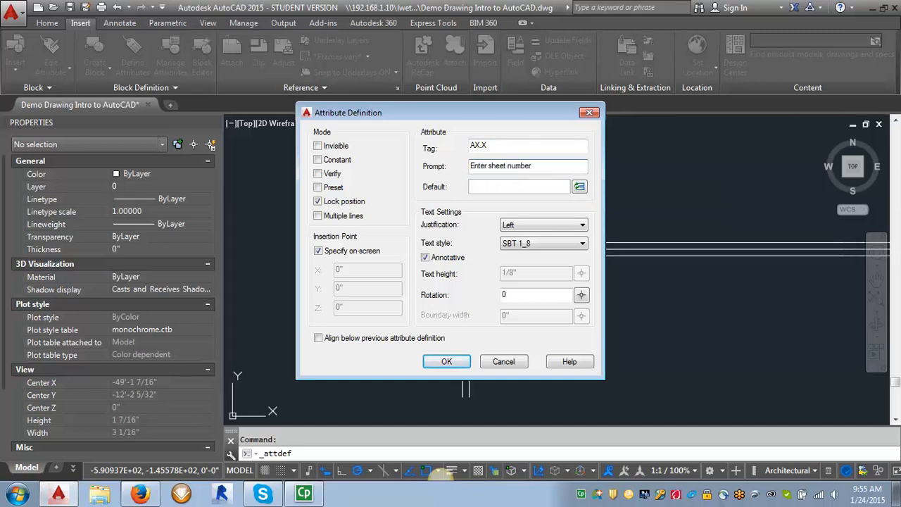
Give the AX.X attribute Top center justification and place it centred in the circle's lower half, just under the lower offset line
{"action": "left_click", "coordinate": [519, 227]}
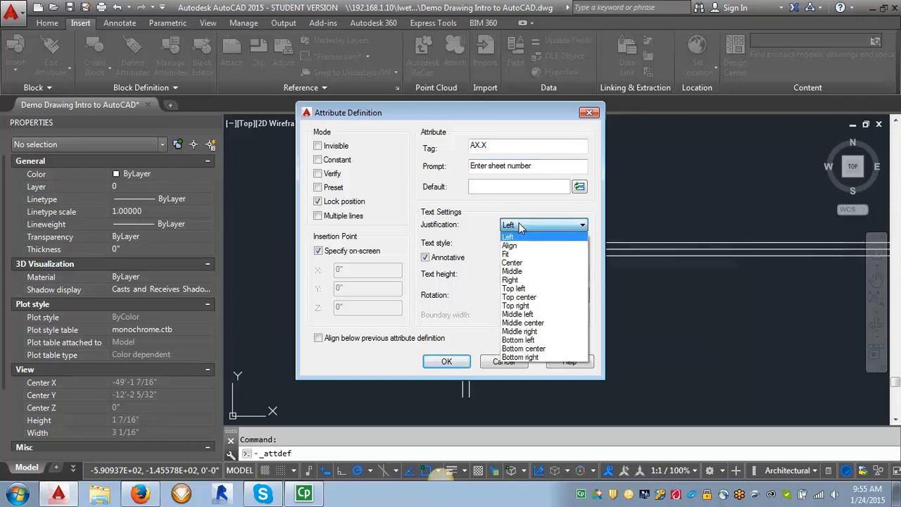
{"action": "left_click", "coordinate": [527, 299]}
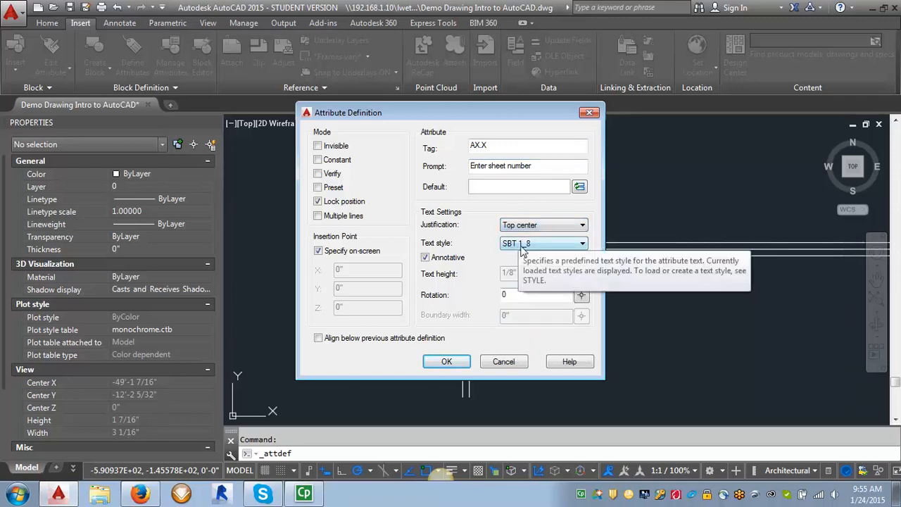
{"action": "left_click", "coordinate": [446, 361]}
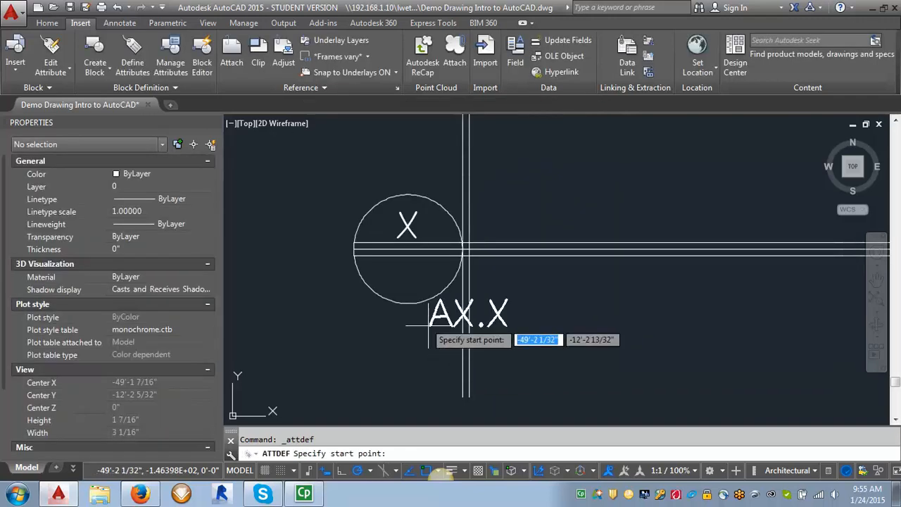
{"action": "left_click", "coordinate": [407, 255]}
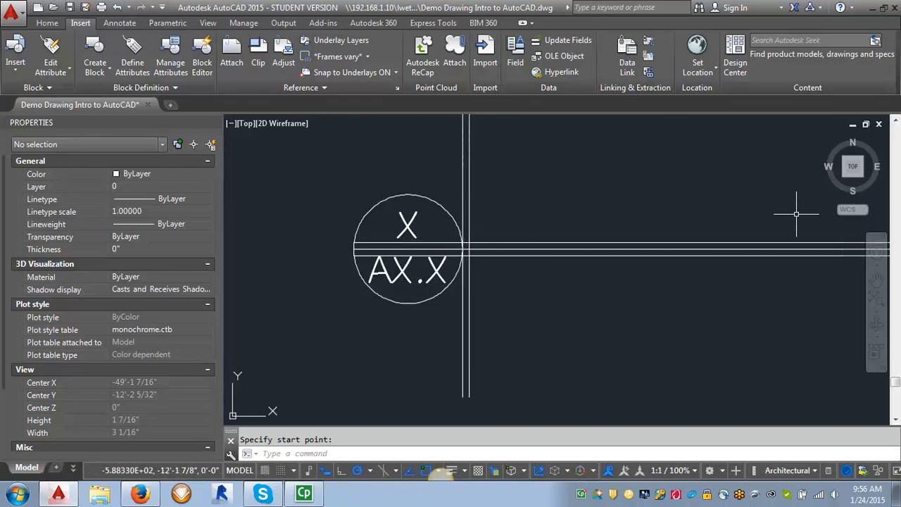
Add a DRAWINGNAME attribute with the prompt "Enter drawing name" in text style SBT 3_16, starting where the upper offset line meets the right vertical line
{"action": "left_click", "coordinate": [131, 53]}
{"action": "left_click", "coordinate": [478, 148]}
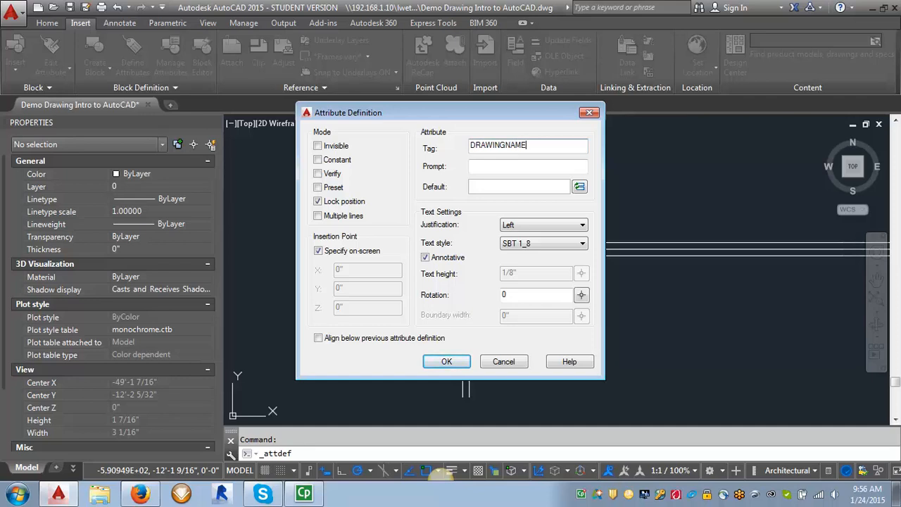
{"action": "left_click", "coordinate": [477, 167]}
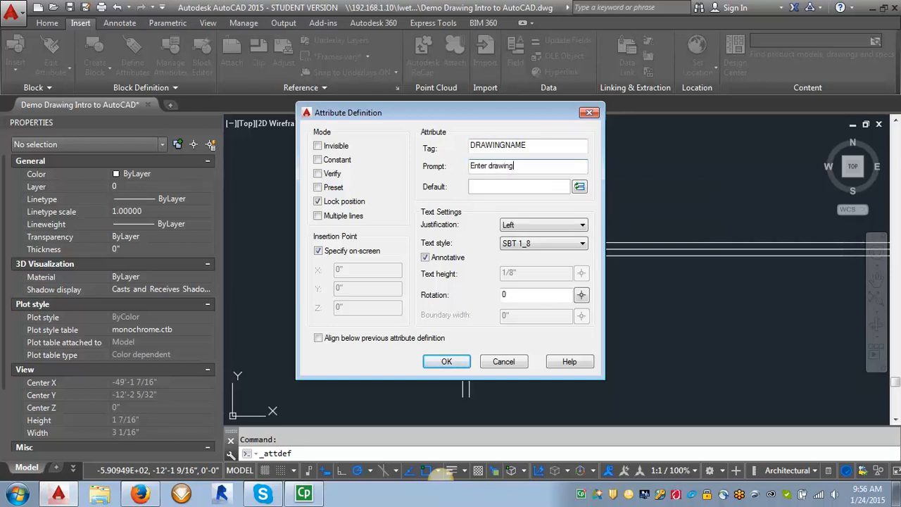
{"action": "left_click", "coordinate": [535, 243]}
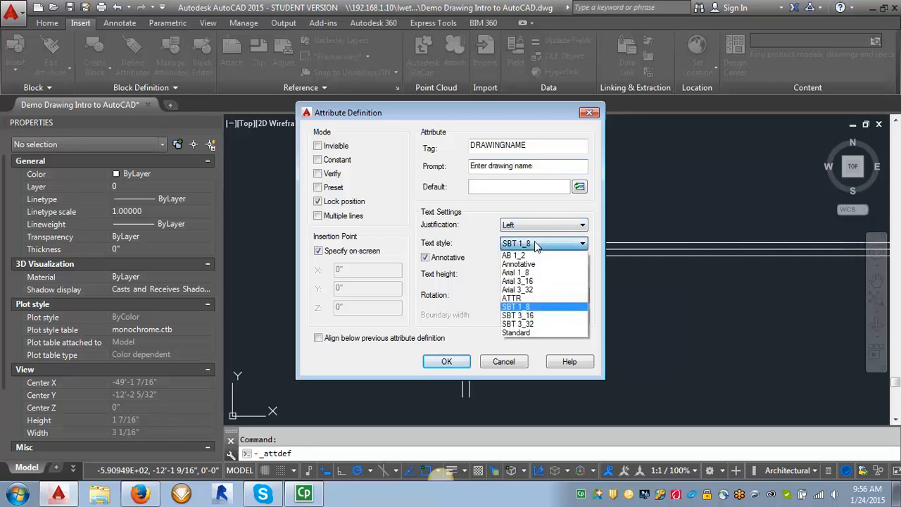
{"action": "left_click", "coordinate": [528, 317]}
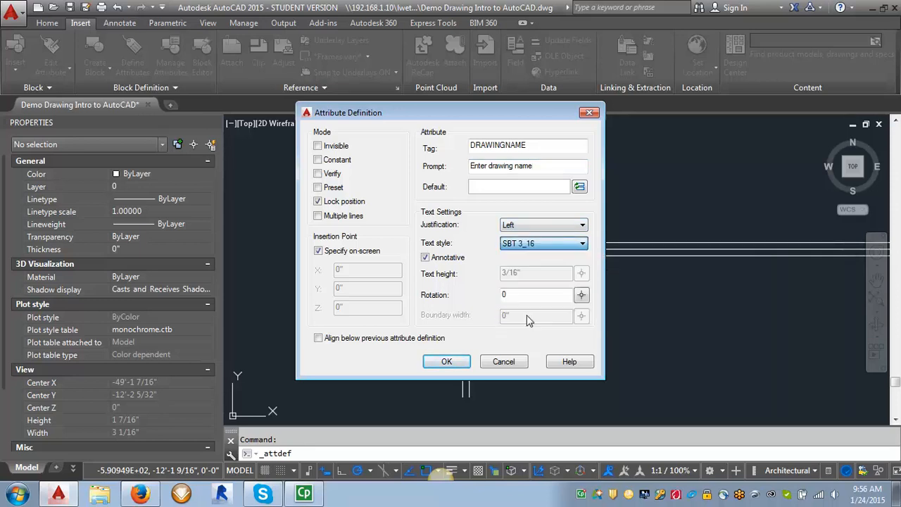
{"action": "left_click", "coordinate": [447, 361]}
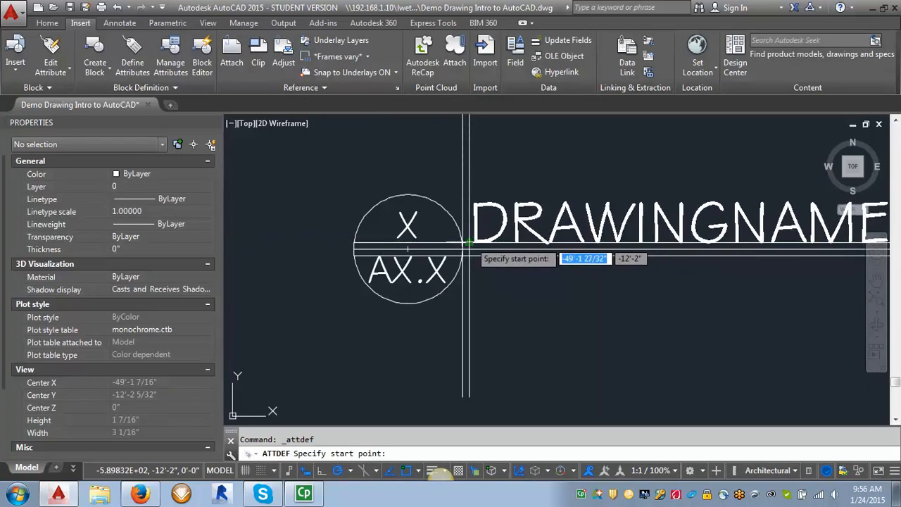
{"action": "scroll", "coordinate": [411, 292], "scroll_direction": "down", "scroll_amount": 2}
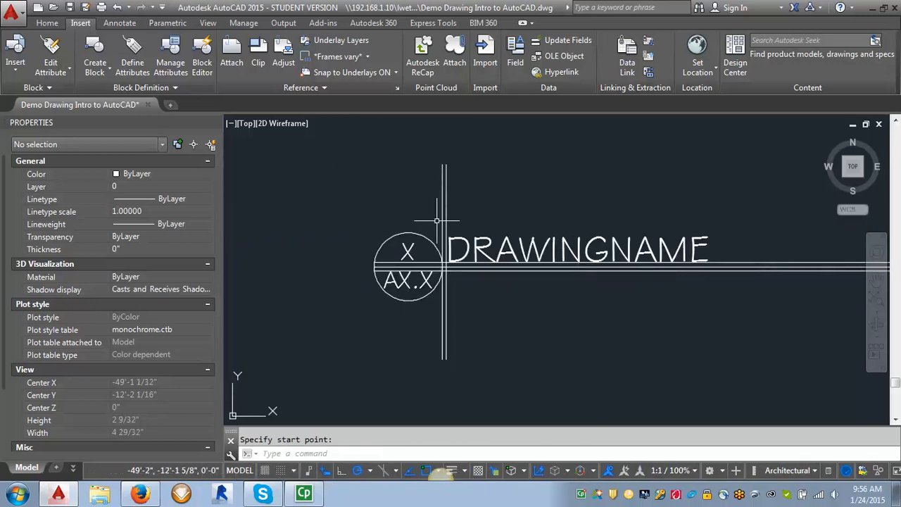
Start another attribute definition with the tag SCALE, the prompt "Enter drawing scale" and the default "SCALE:"
{"action": "left_click", "coordinate": [133, 47]}
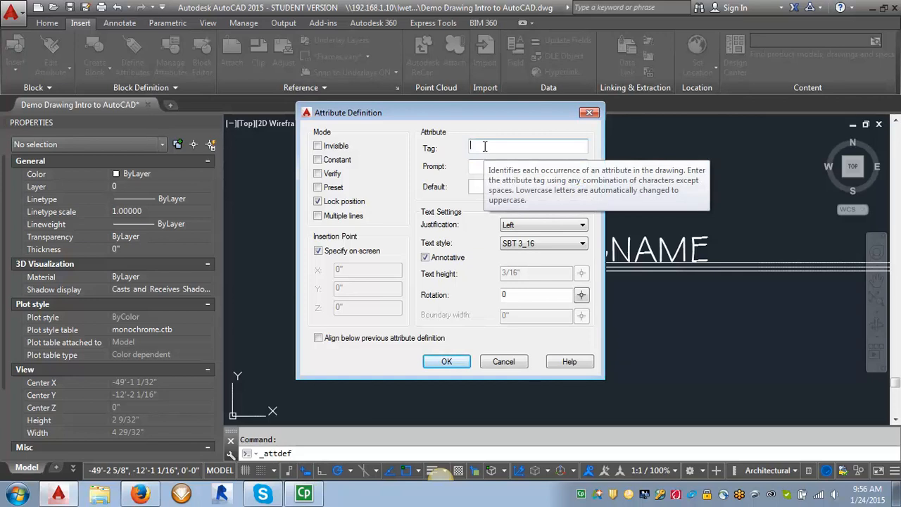
{"action": "type", "text": "SCALE"}
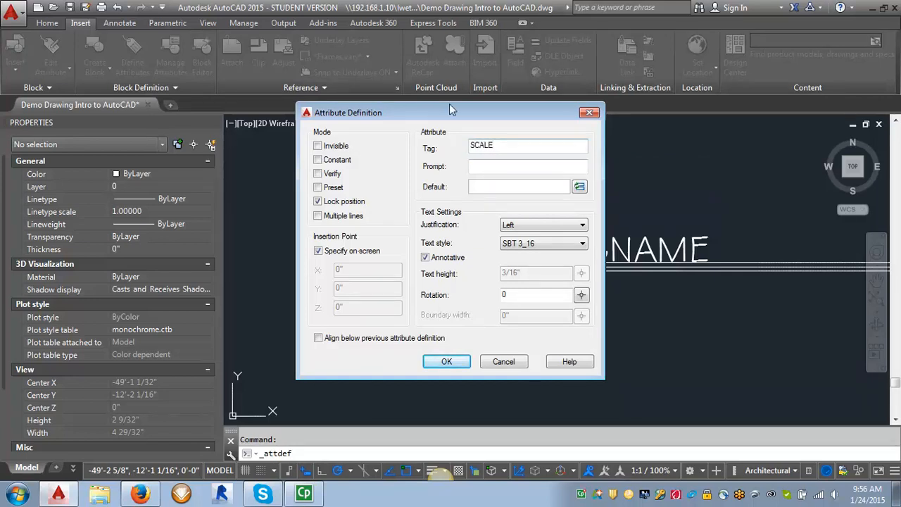
{"action": "left_click", "coordinate": [499, 167]}
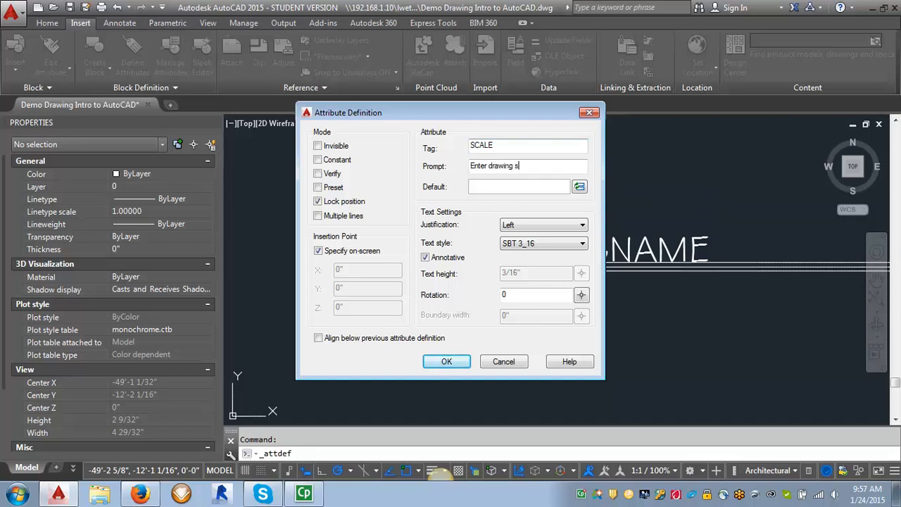
{"action": "left_click", "coordinate": [480, 187]}
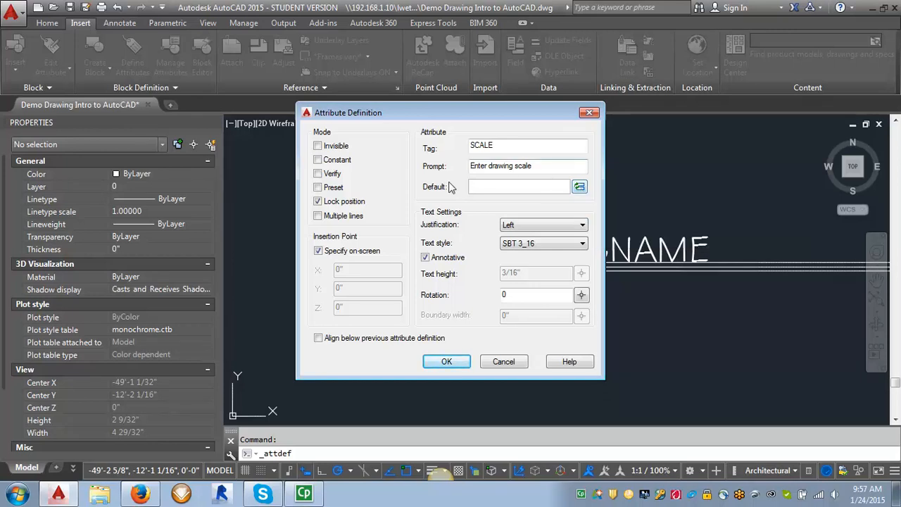
{"action": "type", "text": "SCALE:"}
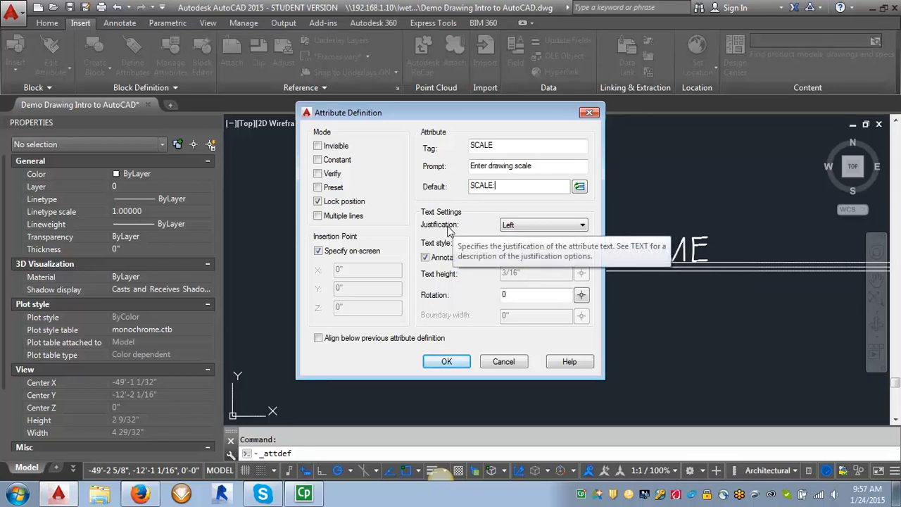
Give the SCALE attribute Top left justification and text style SBT 3_32, and place it where the lower offset line meets the right vertical line
{"action": "left_click", "coordinate": [517, 224]}
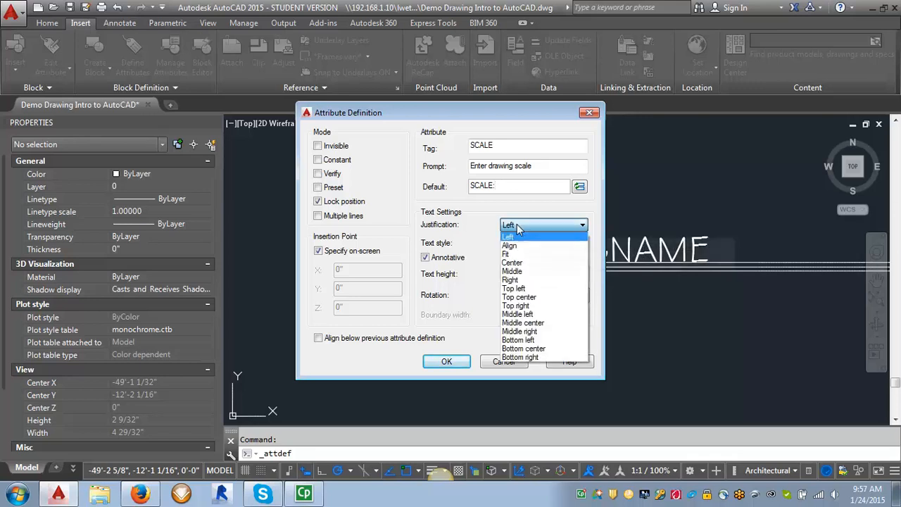
{"action": "left_click", "coordinate": [518, 290]}
{"action": "left_click", "coordinate": [528, 247]}
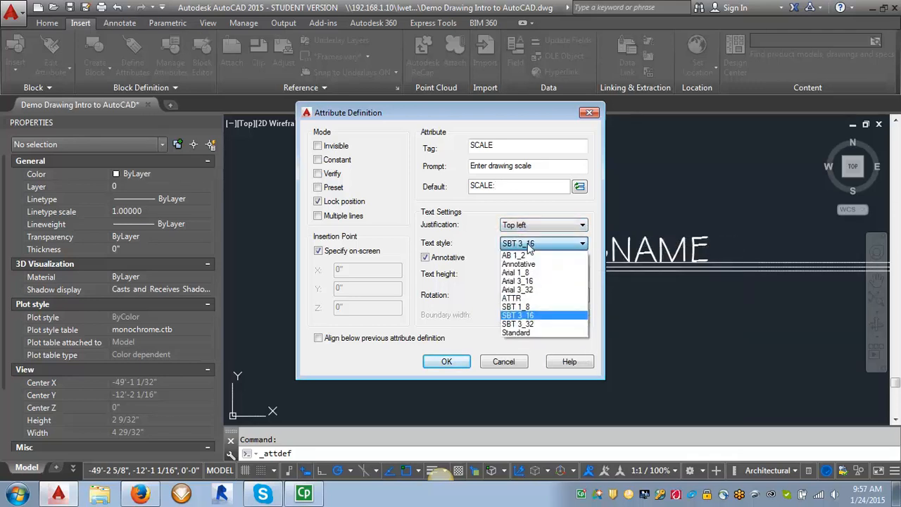
{"action": "left_click", "coordinate": [521, 325]}
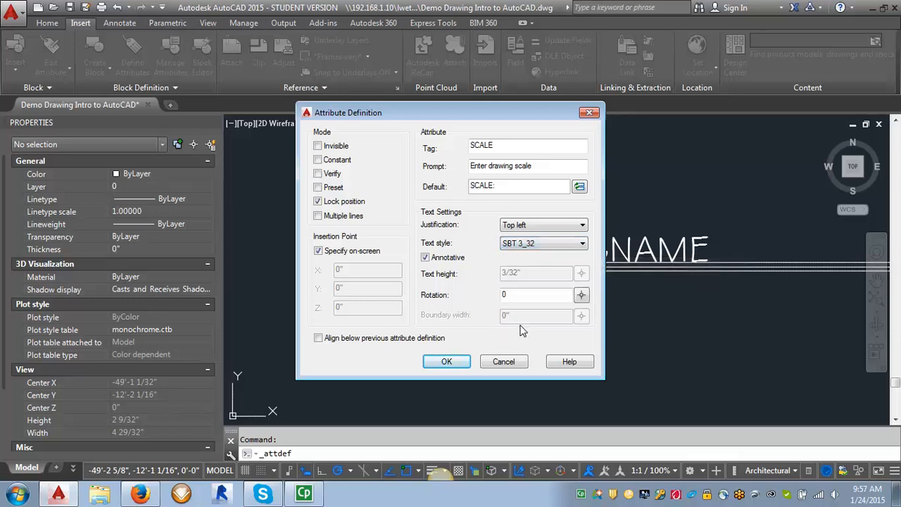
{"action": "left_click", "coordinate": [448, 362]}
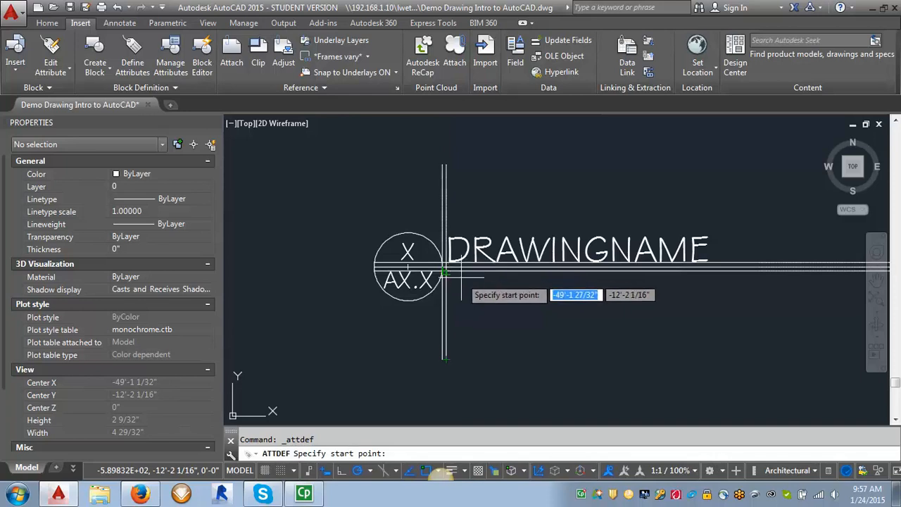
{"action": "scroll", "coordinate": [445, 270], "scroll_direction": "up", "scroll_amount": 4}
{"action": "scroll", "coordinate": [425, 262], "scroll_direction": "up", "scroll_amount": 2}
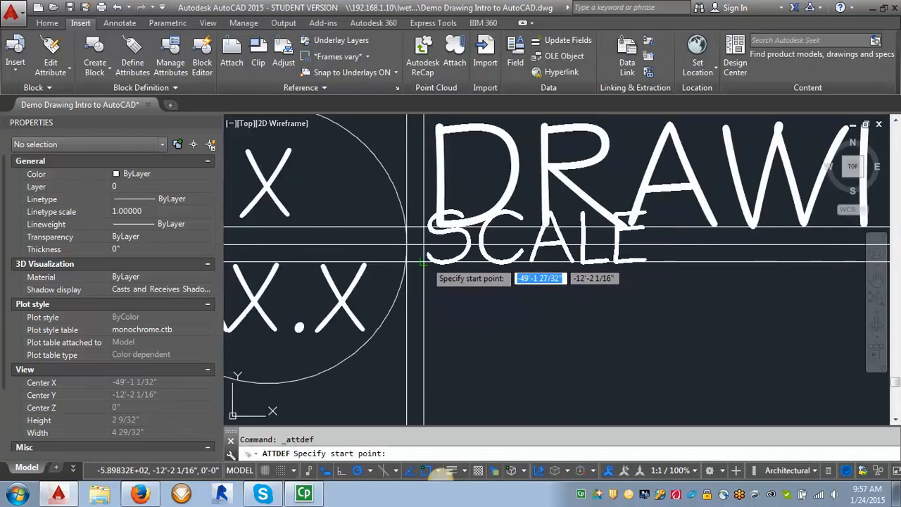
{"action": "left_click", "coordinate": [425, 314]}
{"action": "scroll", "coordinate": [399, 308], "scroll_direction": "down", "scroll_amount": 4}
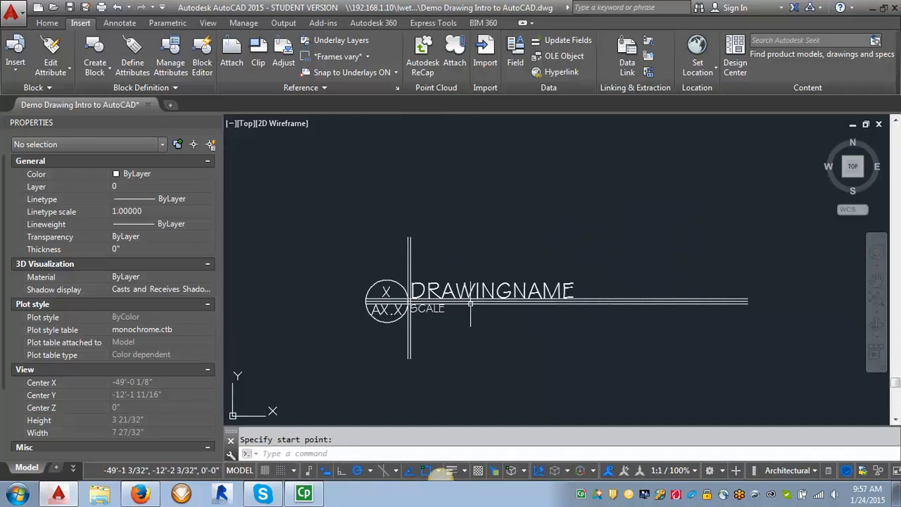
Delete the two vertical construction lines and the two horizontal offset lines, keeping the middle title line
{"action": "scroll", "coordinate": [393, 310], "scroll_direction": "up", "scroll_amount": 2}
{"action": "scroll", "coordinate": [414, 282], "scroll_direction": "up", "scroll_amount": 2}
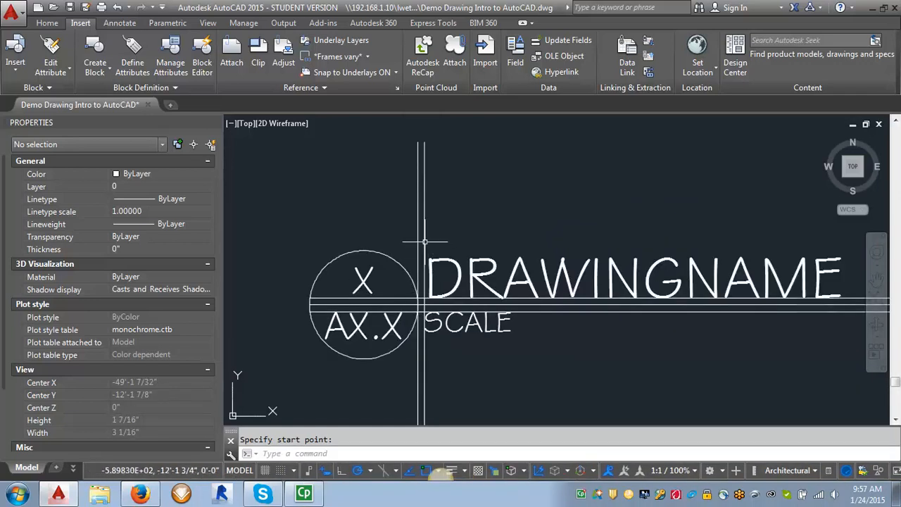
{"action": "left_click", "coordinate": [423, 232]}
{"action": "left_click", "coordinate": [415, 236]}
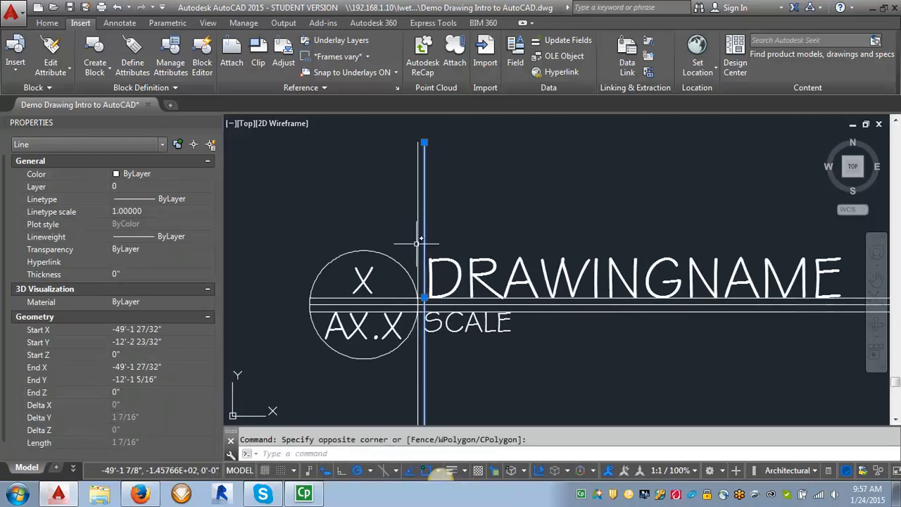
{"action": "left_click", "coordinate": [419, 238]}
{"action": "left_click", "coordinate": [402, 298]}
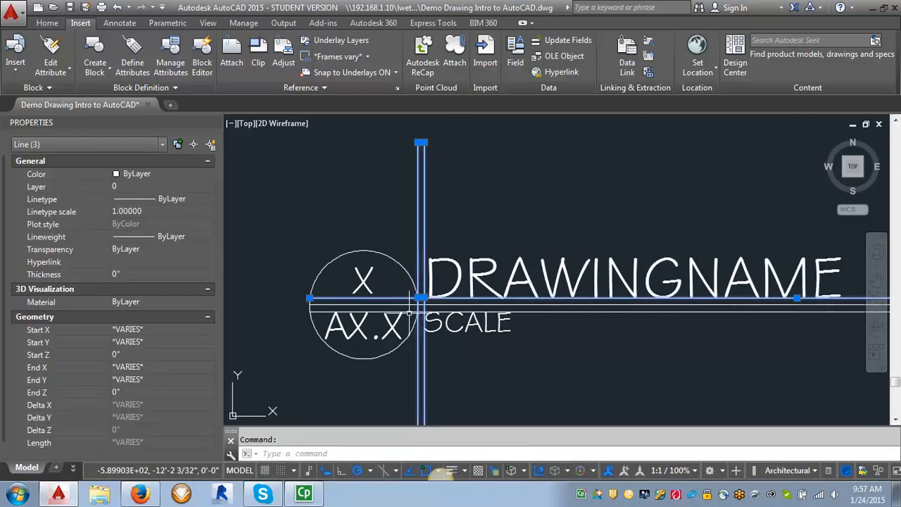
{"action": "left_click", "coordinate": [410, 311]}
{"action": "key", "text": "Delete"}
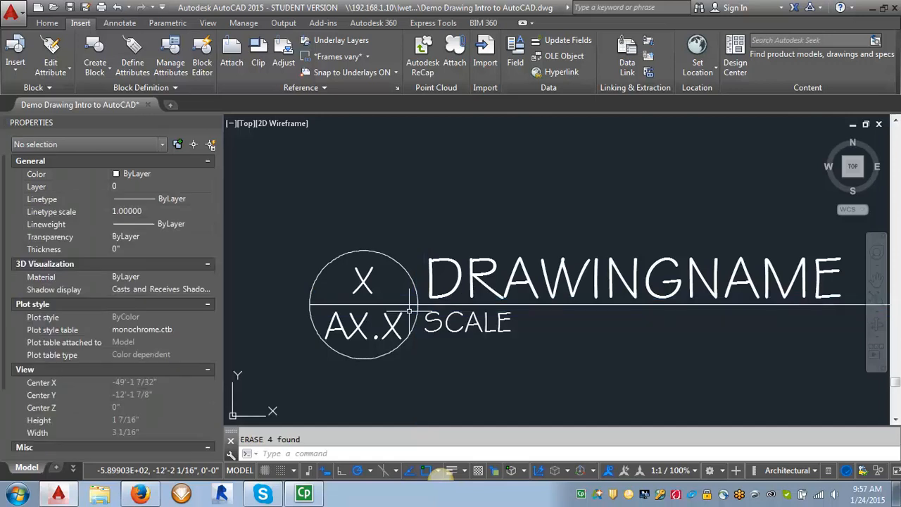
Start a block definition named Drawing Title with its base point where the title line meets the circle's right edge
{"action": "scroll", "coordinate": [379, 315], "scroll_direction": "down", "scroll_amount": 4}
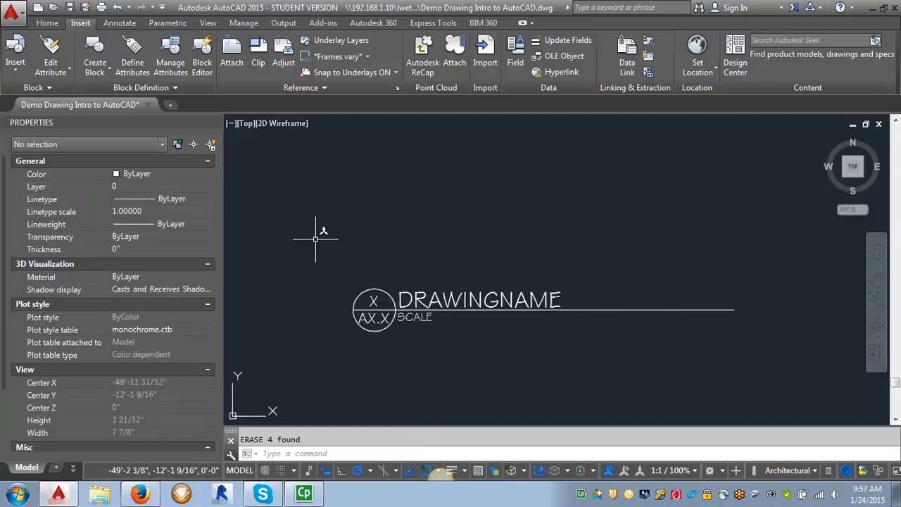
{"action": "left_click", "coordinate": [95, 57]}
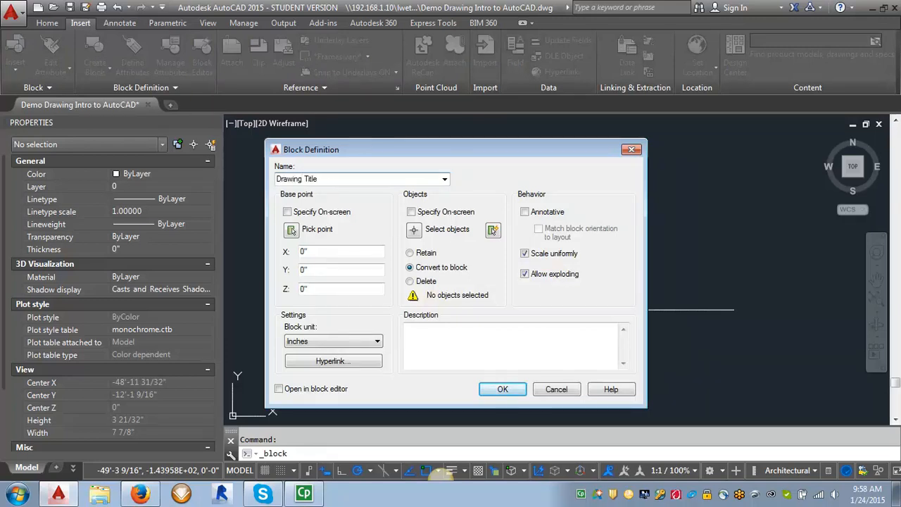
{"action": "left_click", "coordinate": [287, 212]}
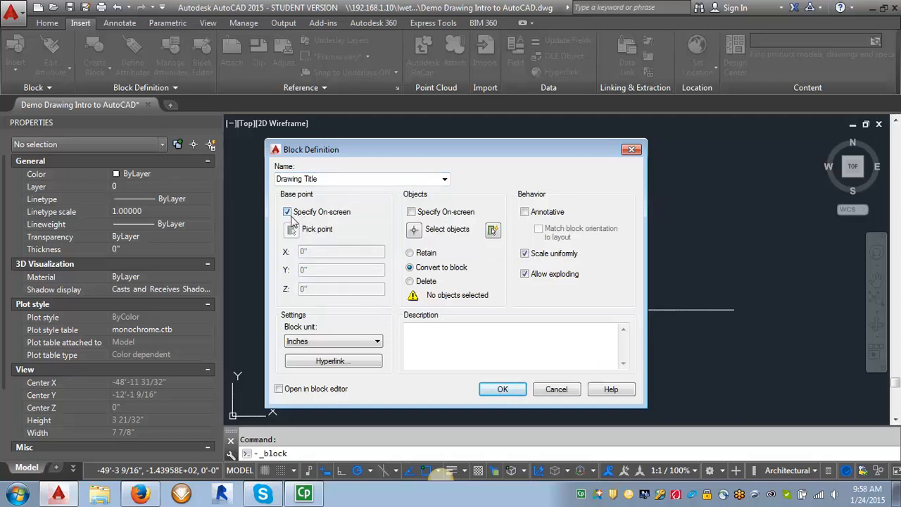
{"action": "left_click", "coordinate": [288, 212]}
{"action": "left_click", "coordinate": [295, 233]}
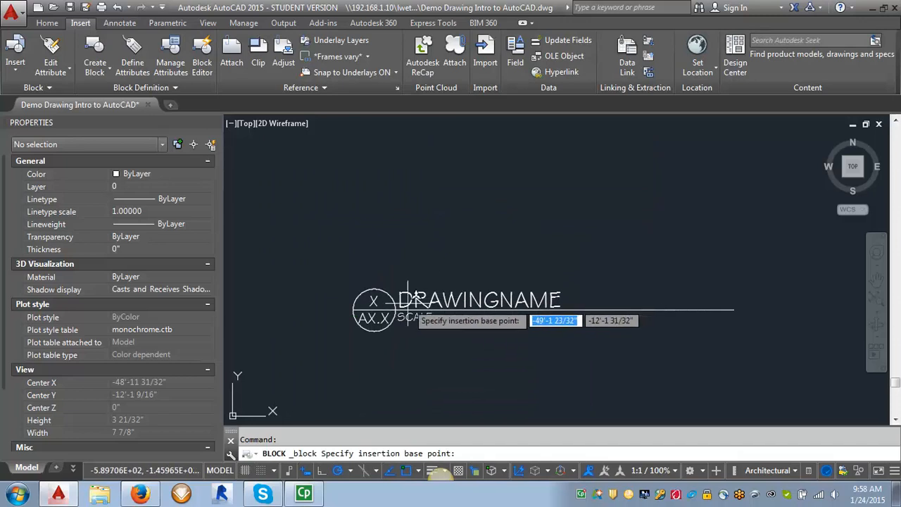
{"action": "left_click", "coordinate": [393, 310]}
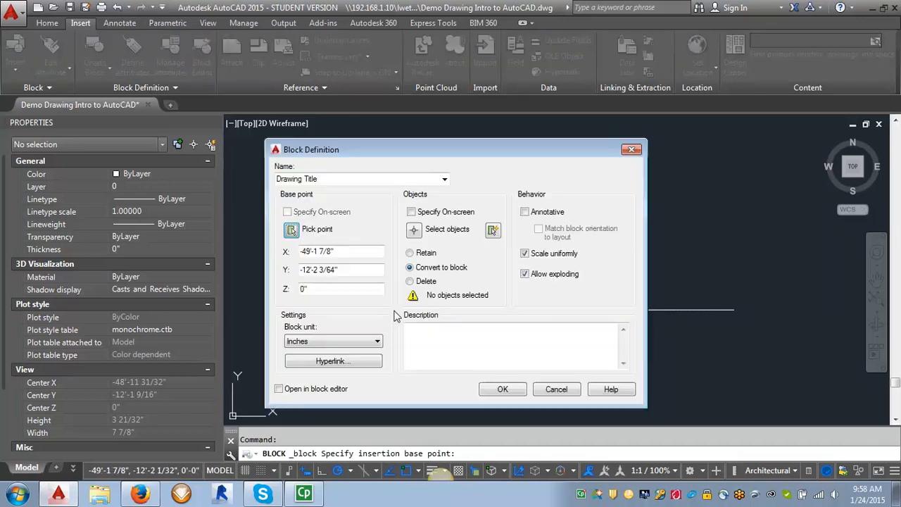
Create the Drawing Title block as annotative from the circle, title line and all four attributes, accepting the default attribute values
{"action": "left_click", "coordinate": [414, 230]}
{"action": "left_click", "coordinate": [693, 251]}
{"action": "left_click", "coordinate": [321, 347]}
{"action": "key", "text": "Return"}
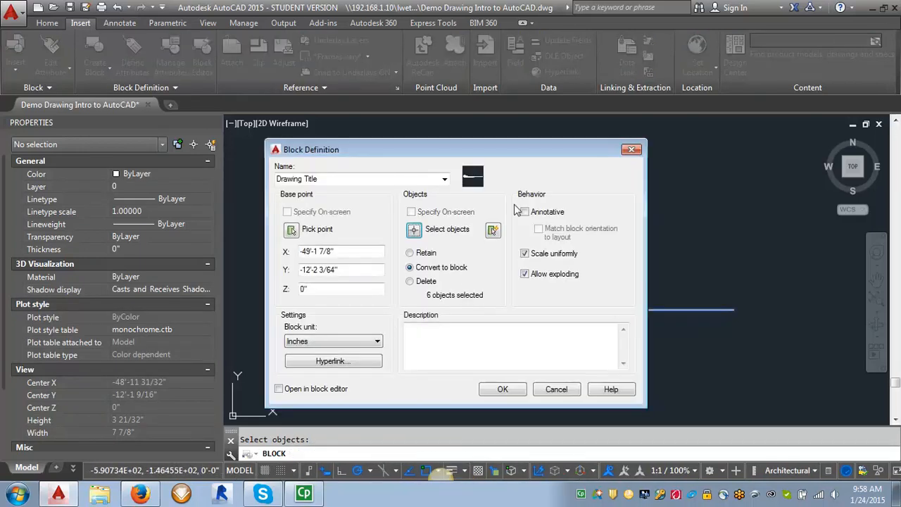
{"action": "left_click", "coordinate": [525, 214]}
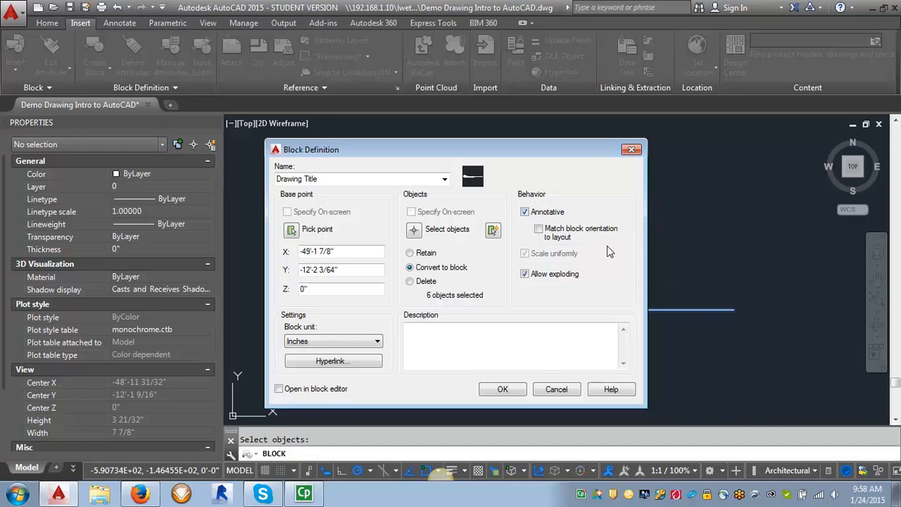
{"action": "left_click", "coordinate": [503, 389]}
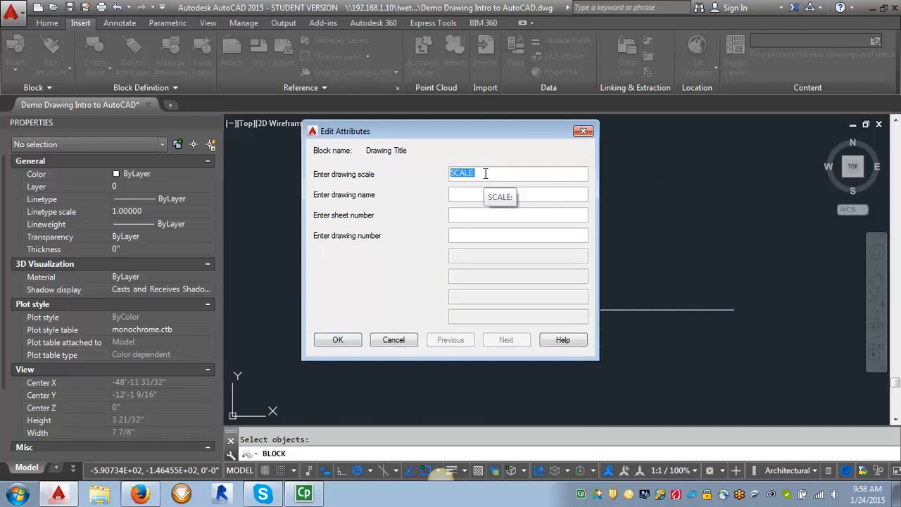
{"action": "left_click", "coordinate": [338, 339]}
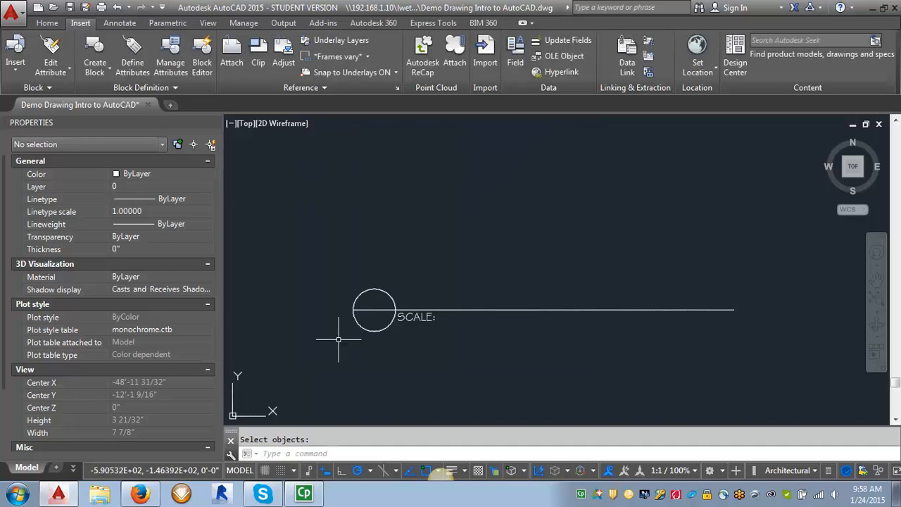
Select the new Drawing Title block to check that it is a single annotative block reference, and deselect it
{"action": "scroll", "coordinate": [410, 310], "scroll_direction": "down", "scroll_amount": 4}
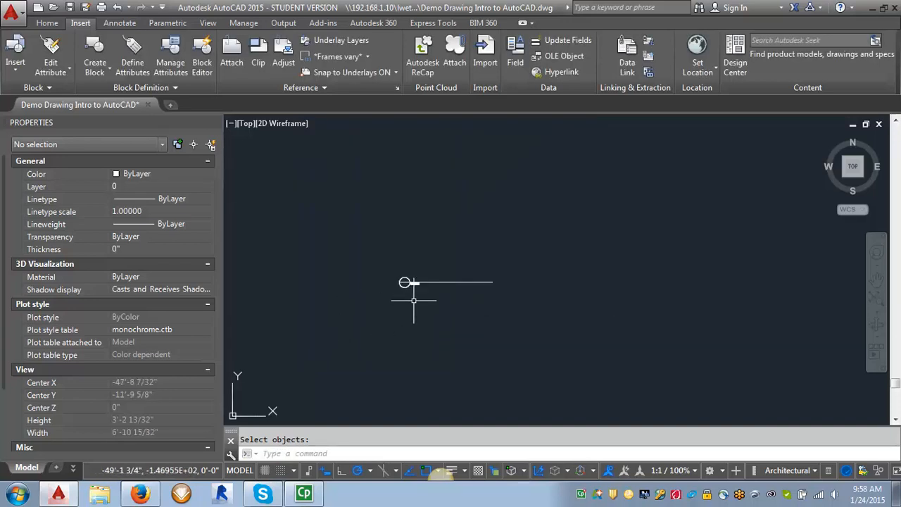
{"action": "scroll", "coordinate": [423, 271], "scroll_direction": "up", "scroll_amount": 2}
{"action": "left_click", "coordinate": [403, 273]}
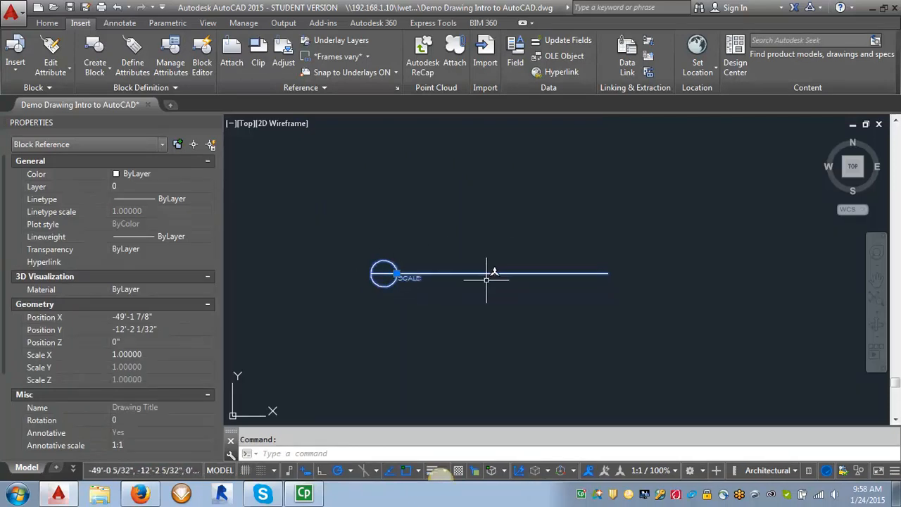
{"action": "key", "text": "Escape"}
Delete the old FIRST FLOOR PLAN title with drawing number 2, located below the first floor furniture plan title
{"action": "scroll", "coordinate": [529, 278], "scroll_direction": "down", "scroll_amount": 8}
{"action": "scroll", "coordinate": [426, 283], "scroll_direction": "down", "scroll_amount": 10}
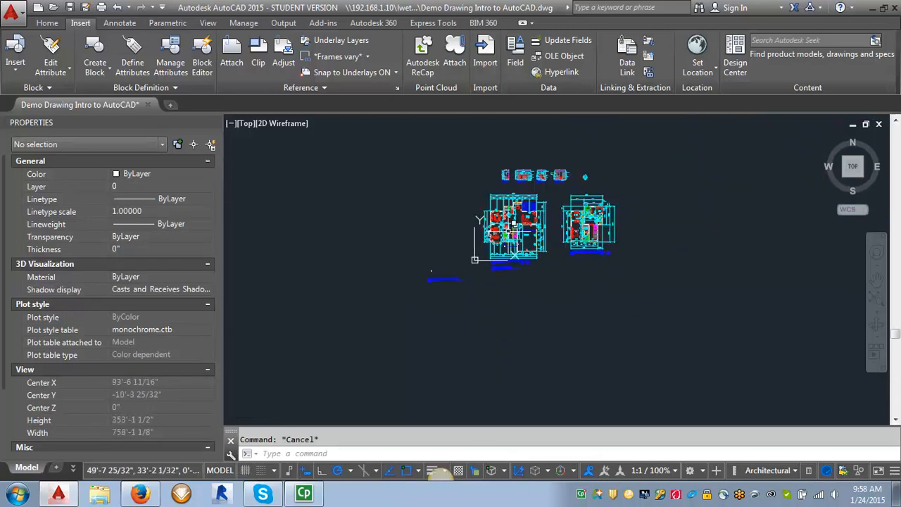
{"action": "scroll", "coordinate": [574, 225], "scroll_direction": "up", "scroll_amount": 7}
{"action": "scroll", "coordinate": [461, 290], "scroll_direction": "down", "scroll_amount": 3}
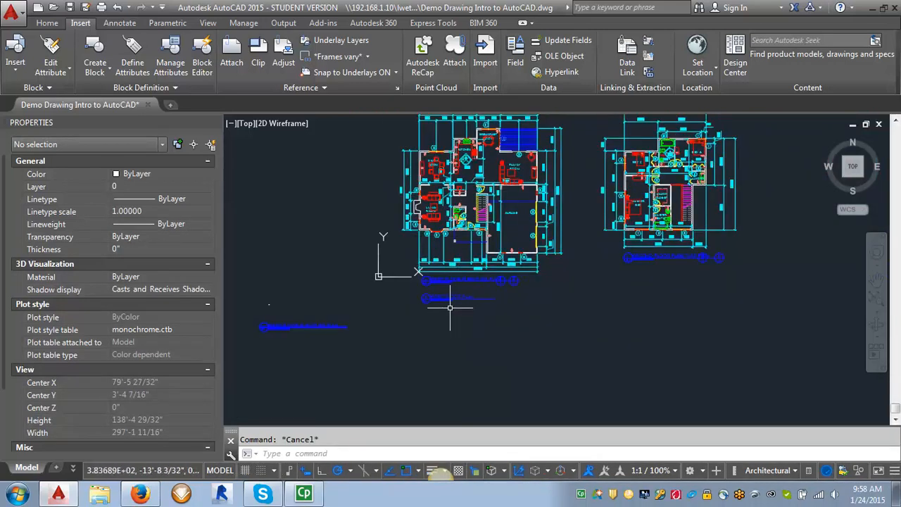
{"action": "scroll", "coordinate": [458, 308], "scroll_direction": "up", "scroll_amount": 6}
{"action": "left_click", "coordinate": [469, 324]}
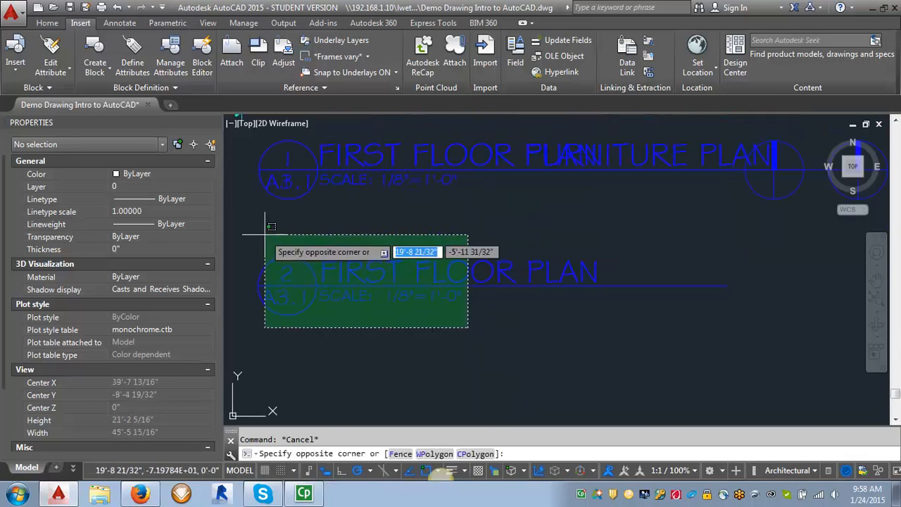
{"action": "left_click", "coordinate": [268, 231]}
{"action": "key", "text": "Delete"}
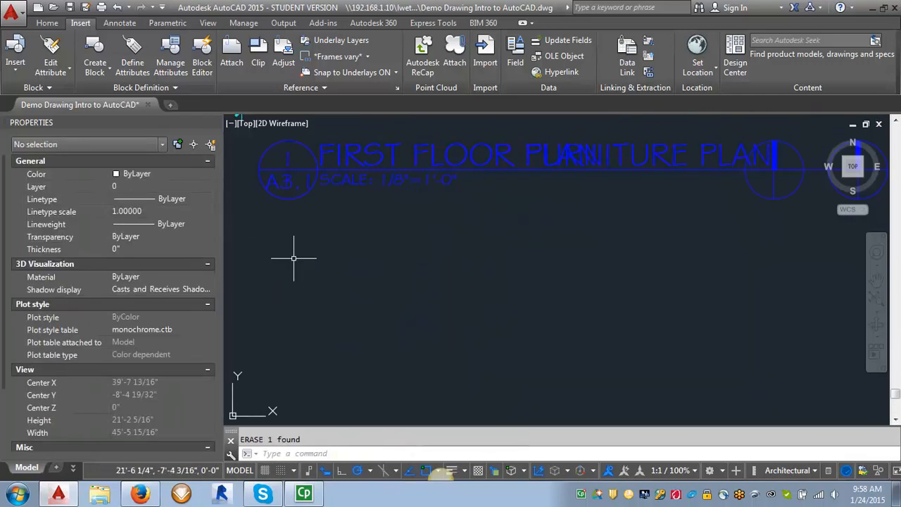
Make A-ANNO-TITL the current layer and set the annotation scale to 1/8" = 1'-0"
{"action": "scroll", "coordinate": [374, 317], "scroll_direction": "down", "scroll_amount": 4}
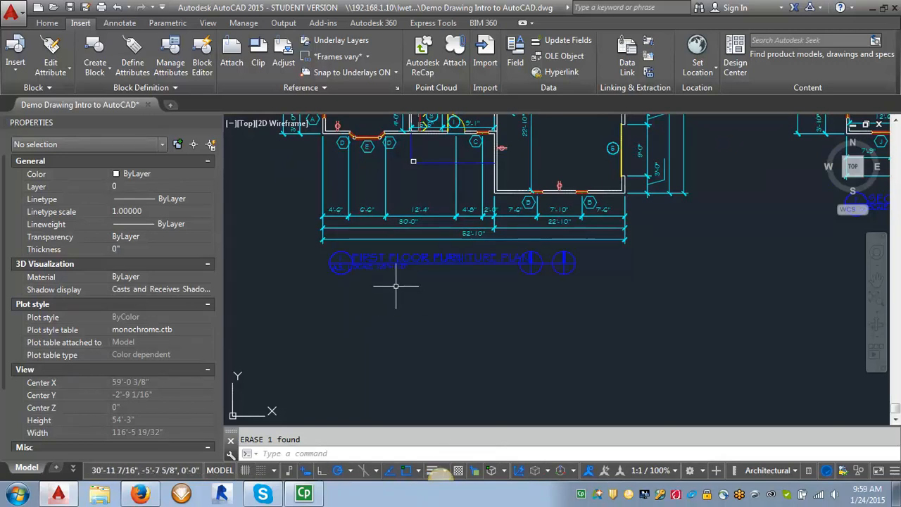
{"action": "left_click", "coordinate": [47, 23]}
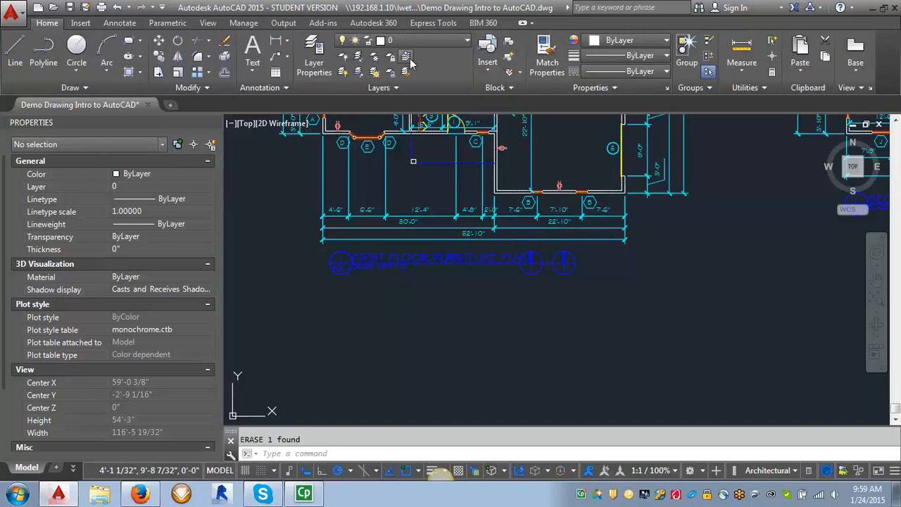
{"action": "left_click", "coordinate": [464, 43]}
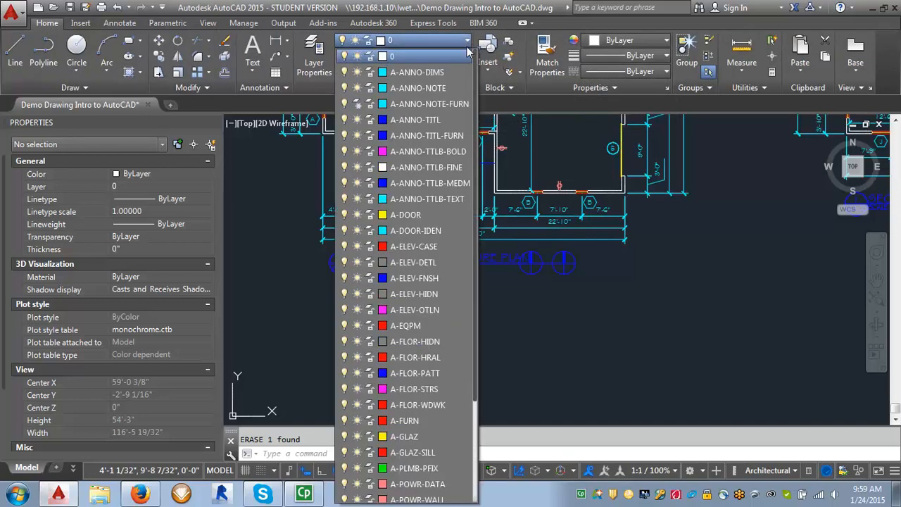
{"action": "left_click", "coordinate": [410, 120]}
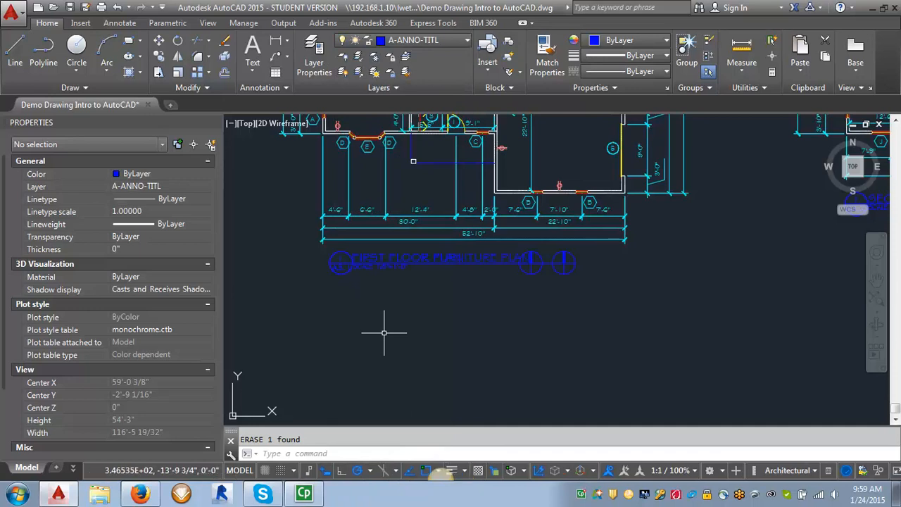
{"action": "left_click", "coordinate": [695, 471]}
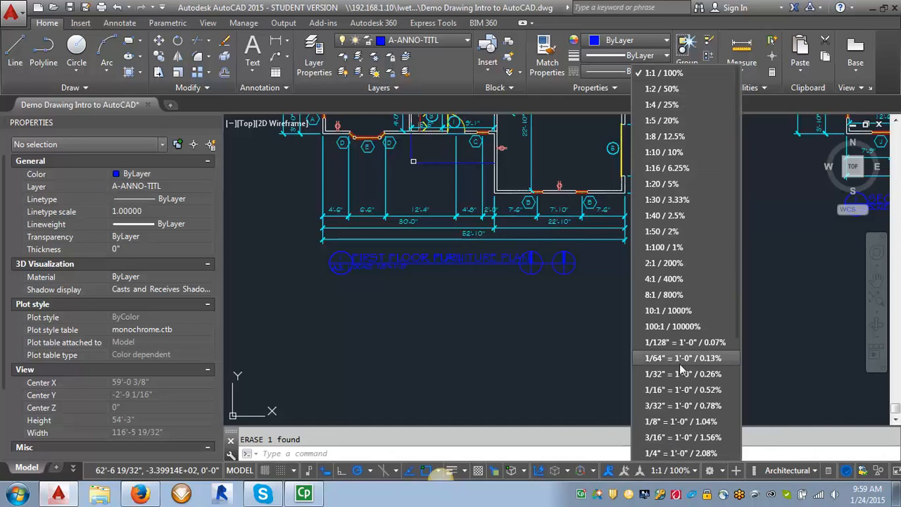
{"action": "left_click", "coordinate": [673, 419]}
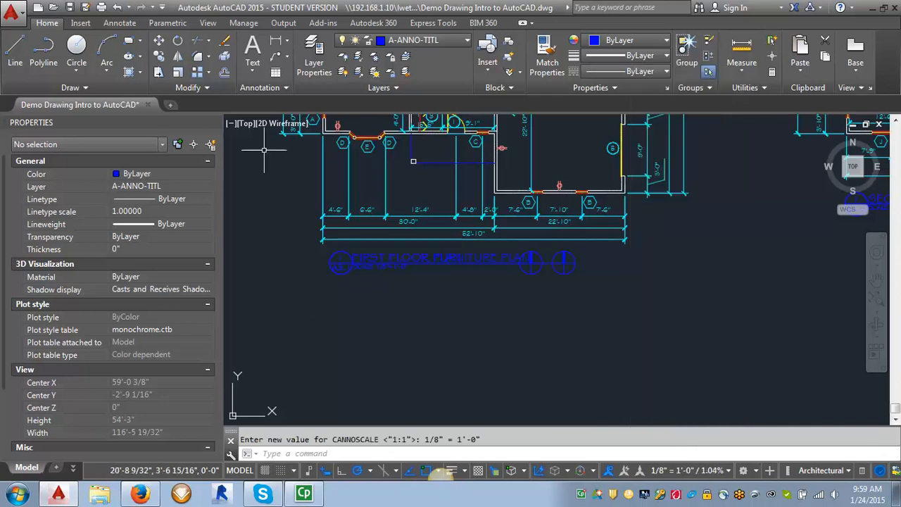
Insert the Drawing Title block just below the existing title under the first floor plan
{"action": "left_click", "coordinate": [80, 23]}
{"action": "left_click", "coordinate": [19, 50]}
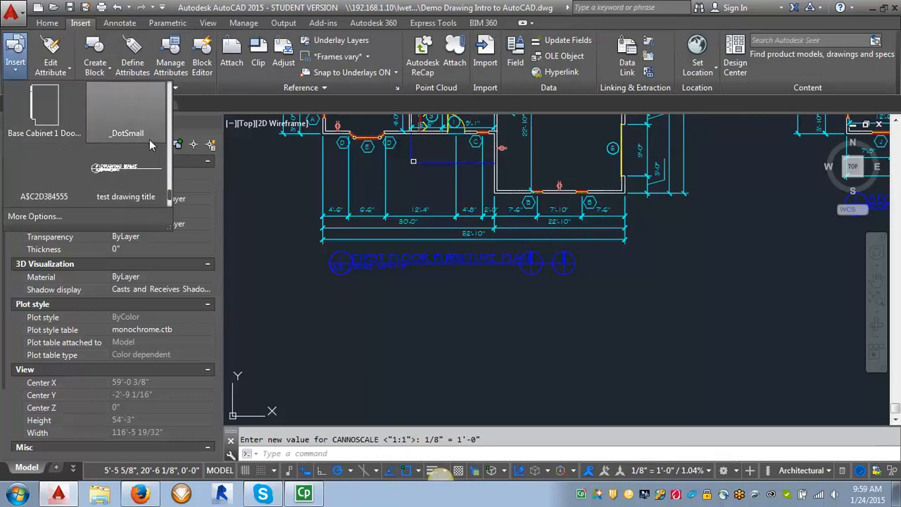
{"action": "scroll", "coordinate": [172, 137], "scroll_direction": "up", "scroll_amount": 5}
{"action": "left_click_drag", "start_coordinate": [171, 139], "coordinate": [169, 204]}
{"action": "left_click", "coordinate": [50, 170]}
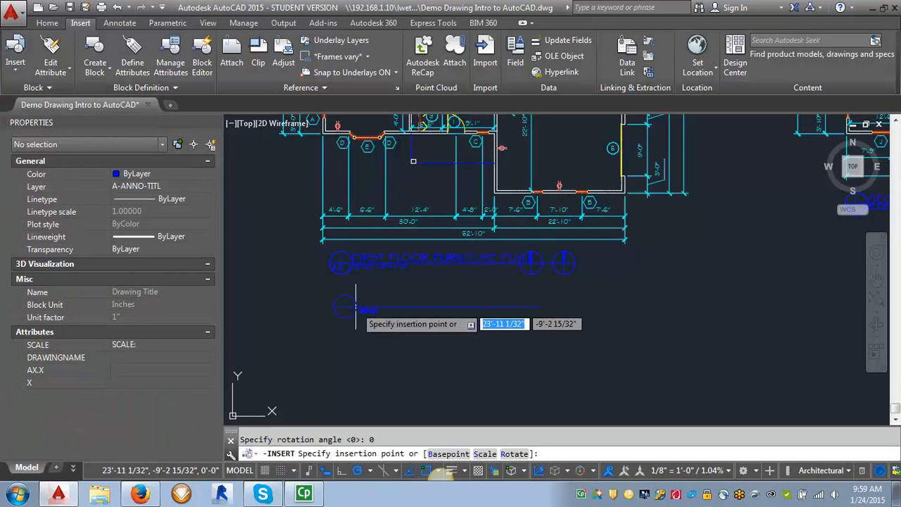
{"action": "left_click", "coordinate": [331, 304]}
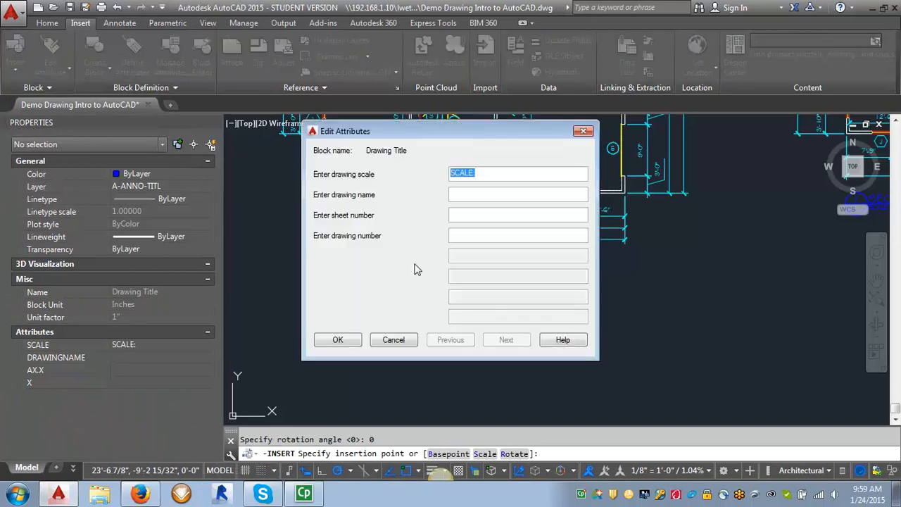
Fill in the title's attributes: scale 1/8"=1'-0" after SCALE:, drawing name FIRST FLOOR PLAN, sheet number A1.0 and drawing number 1
{"action": "left_click", "coordinate": [485, 174]}
{"action": "type", "text": "1/8\"=1'-0"}
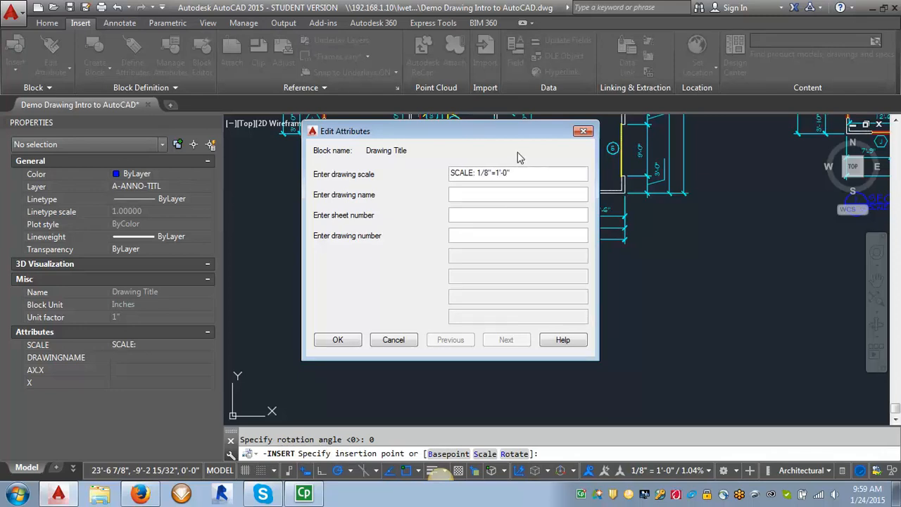
{"action": "left_click", "coordinate": [467, 194]}
{"action": "key", "text": "Caps_Lock"}
{"action": "type", "text": "FIRST FLOOR PLAN"}
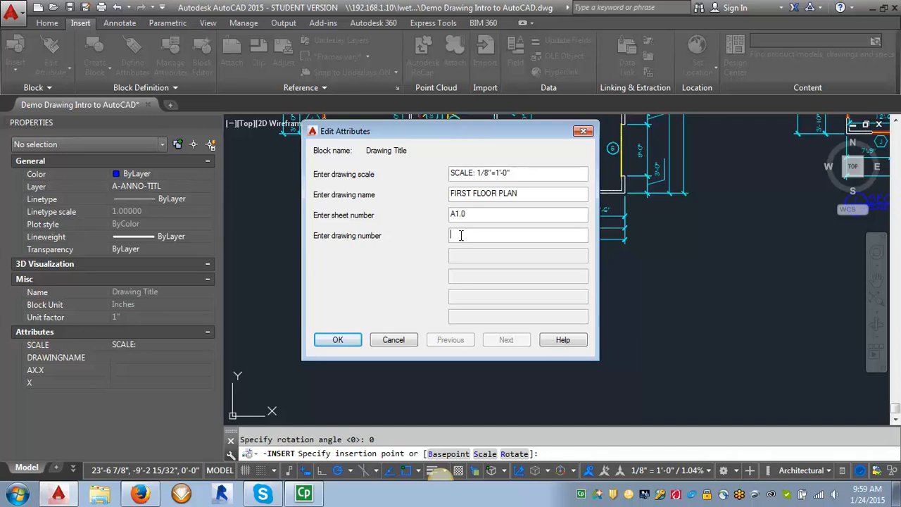
{"action": "type", "text": "1"}
{"action": "left_click", "coordinate": [333, 341]}
{"action": "scroll", "coordinate": [354, 317], "scroll_direction": "up", "scroll_amount": 6}
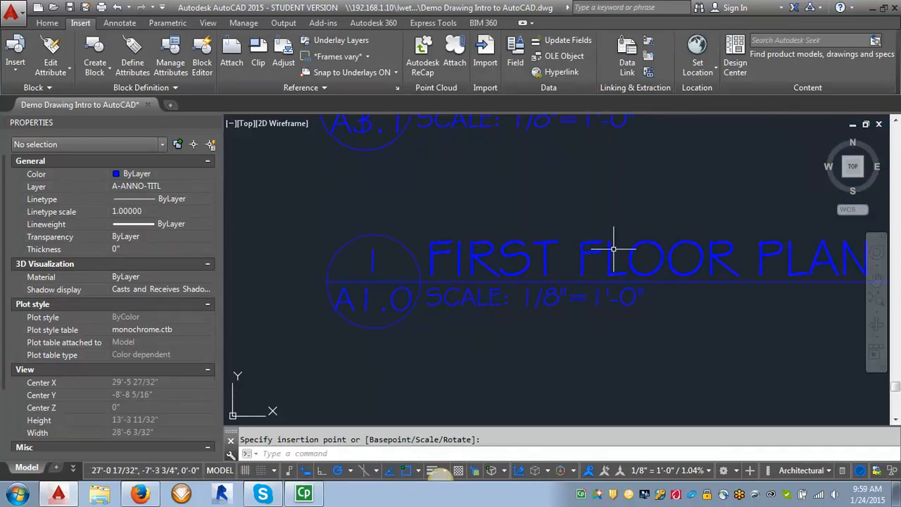
Change the sheet number attribute of the new FIRST FLOOR PLAN title to A1.1
{"action": "scroll", "coordinate": [296, 315], "scroll_direction": "down", "scroll_amount": 3}
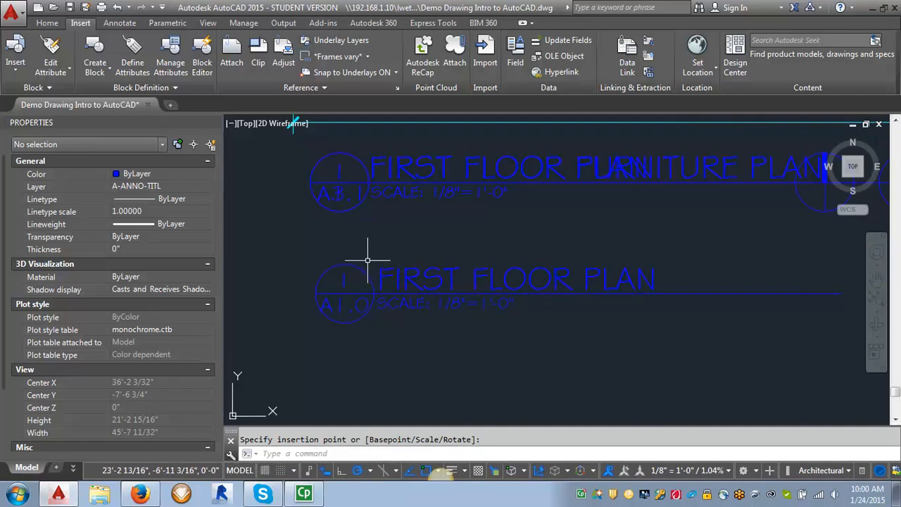
{"action": "left_click", "coordinate": [345, 298]}
{"action": "double_click", "coordinate": [342, 309]}
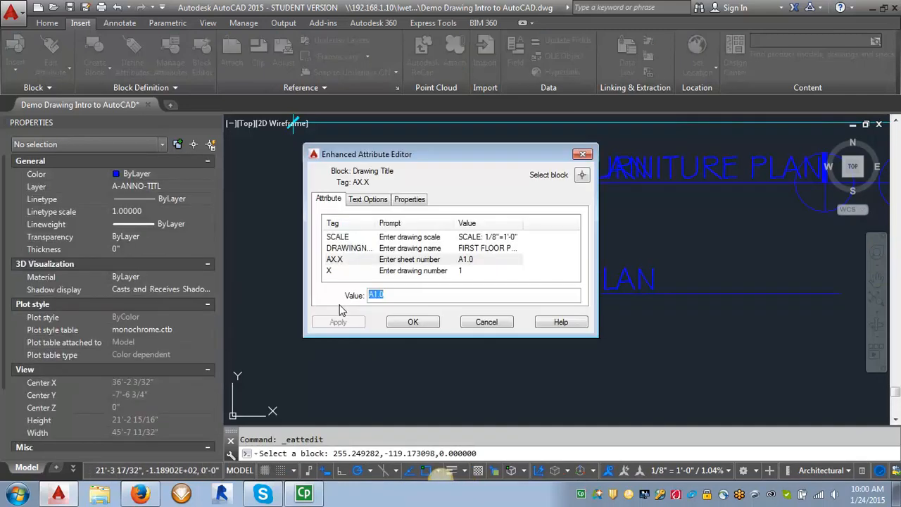
{"action": "left_click", "coordinate": [386, 295]}
{"action": "key", "text": "BackSpace"}
{"action": "key", "text": "BackSpace"}
{"action": "type", "text": ".1"}
{"action": "left_click", "coordinate": [413, 322]}
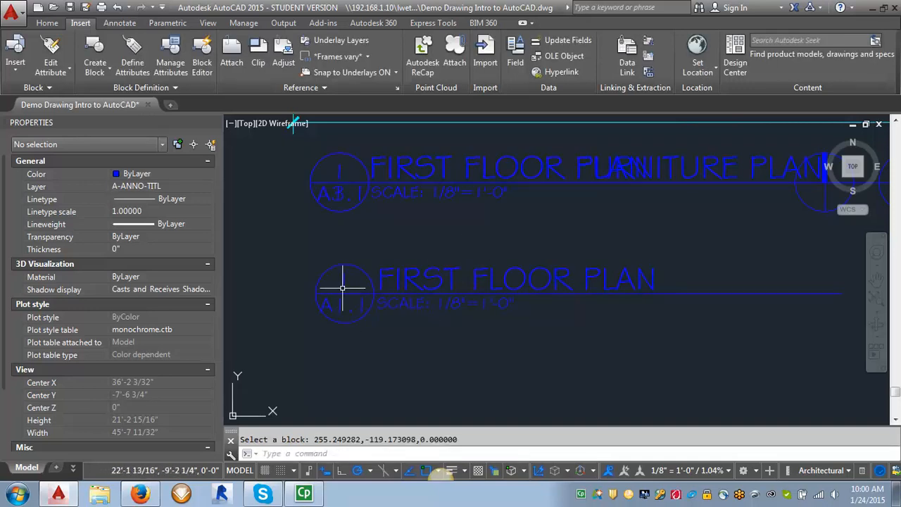
{"action": "key", "text": "Escape"}
Select the new FIRST FLOOR PLAN title to check its layer and annotative scale, and deselect it
{"action": "left_click", "coordinate": [434, 279]}
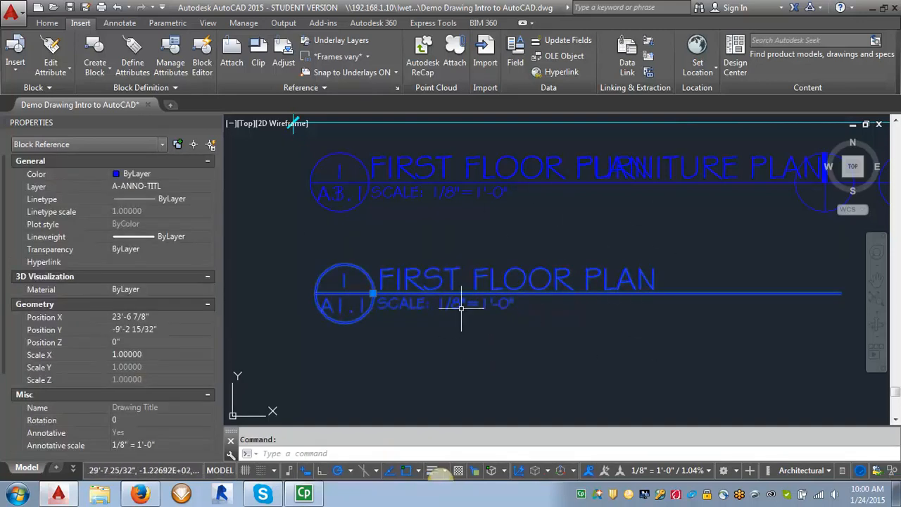
{"action": "scroll", "coordinate": [465, 322], "scroll_direction": "down", "scroll_amount": 4}
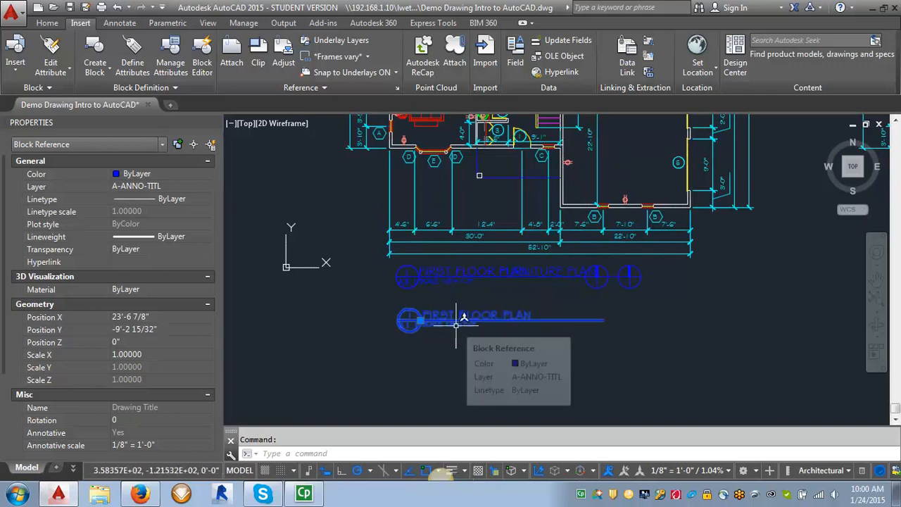
{"action": "key", "text": "Escape"}
Set the annotation scale to 1/2" = 1'-0" for titling the bathroom elevation
{"action": "scroll", "coordinate": [450, 317], "scroll_direction": "down", "scroll_amount": 5}
{"action": "scroll", "coordinate": [483, 181], "scroll_direction": "up", "scroll_amount": 4}
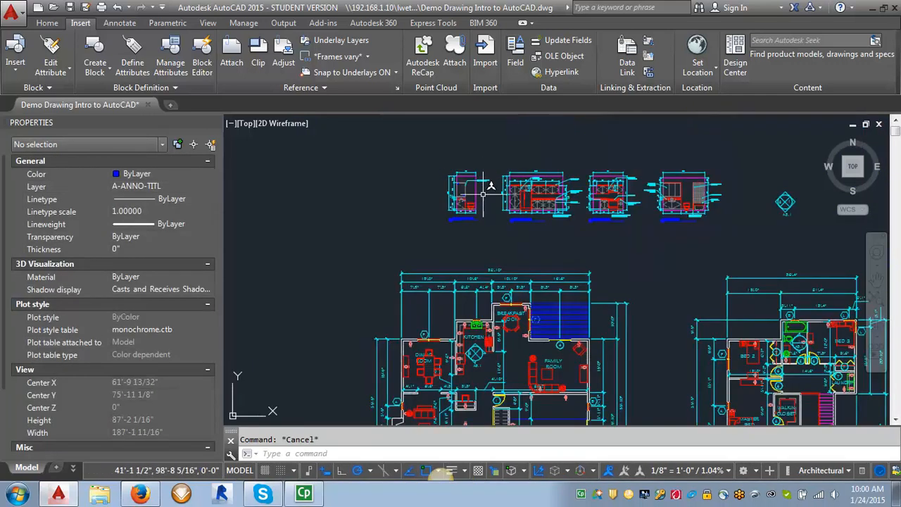
{"action": "scroll", "coordinate": [483, 176], "scroll_direction": "up", "scroll_amount": 4}
{"action": "scroll", "coordinate": [465, 217], "scroll_direction": "up", "scroll_amount": 2}
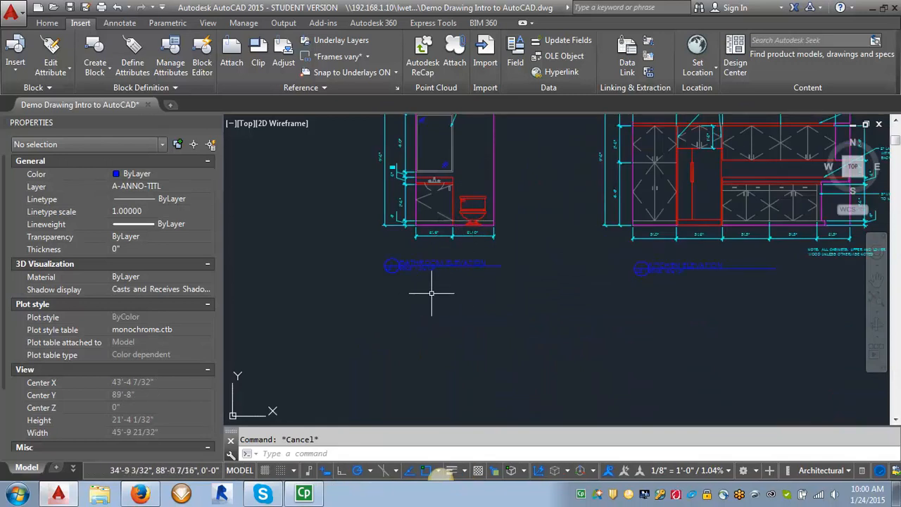
{"action": "left_click", "coordinate": [709, 471]}
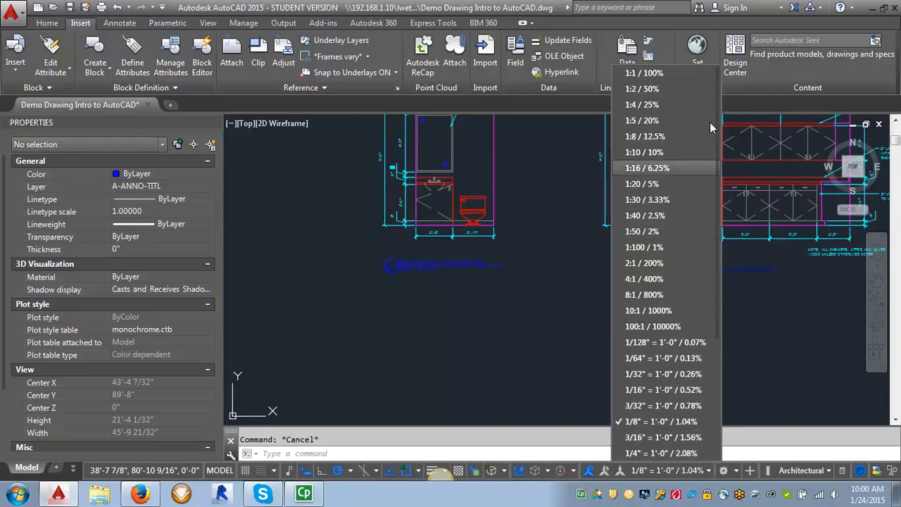
{"action": "scroll", "coordinate": [668, 281], "scroll_direction": "down", "scroll_amount": 2}
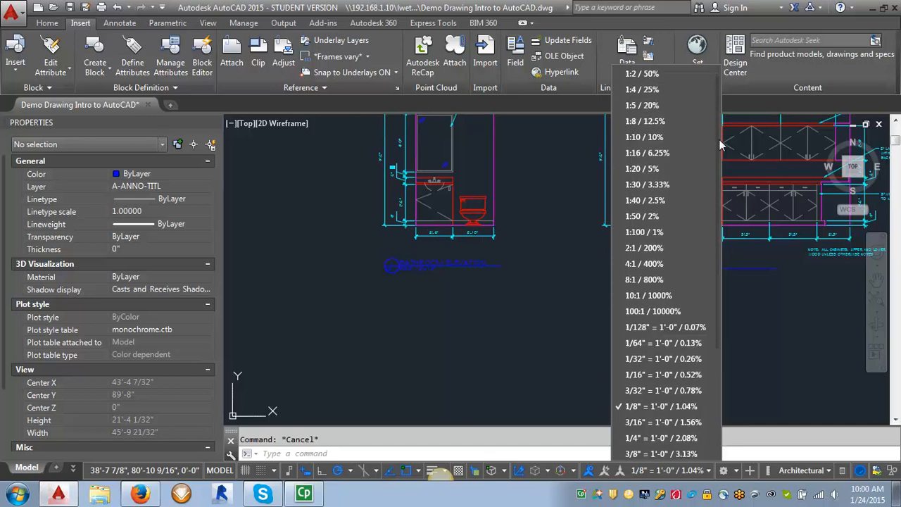
{"action": "left_click", "coordinate": [655, 423]}
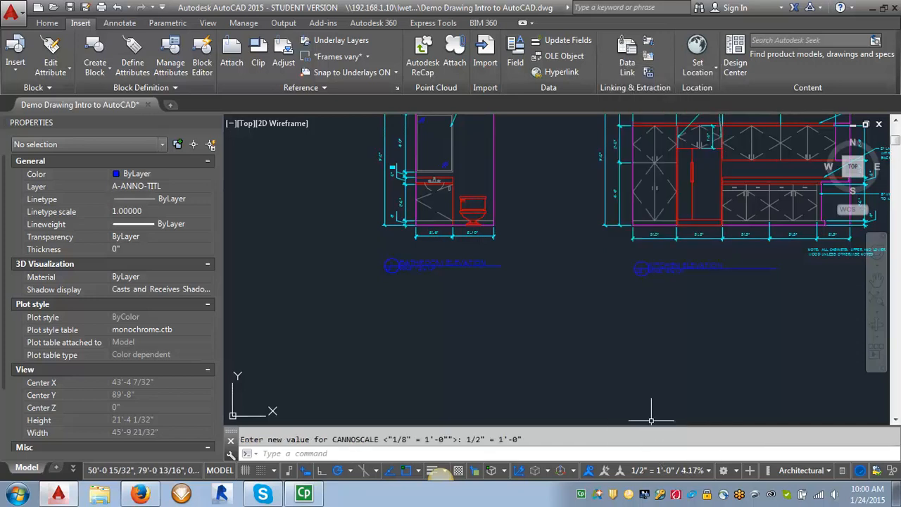
Insert the Drawing Title block just below the existing bathroom elevation title
{"action": "left_click", "coordinate": [12, 52]}
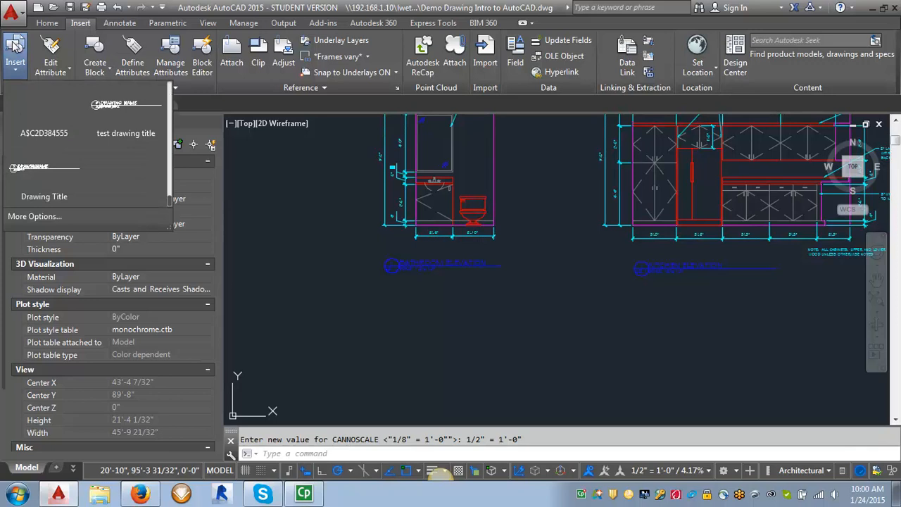
{"action": "left_click", "coordinate": [40, 176]}
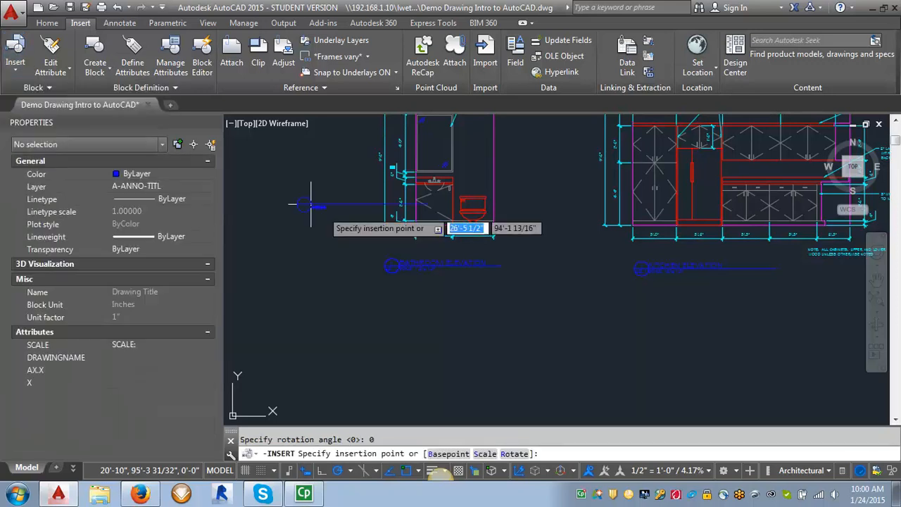
{"action": "left_click", "coordinate": [392, 303]}
Fill in the title's attributes: scale 1/2"=1'-0" after SCALE:, drawing name BATHROOM ELEVATION, sheet number A5.0 and drawing number 3
{"action": "left_click", "coordinate": [493, 173]}
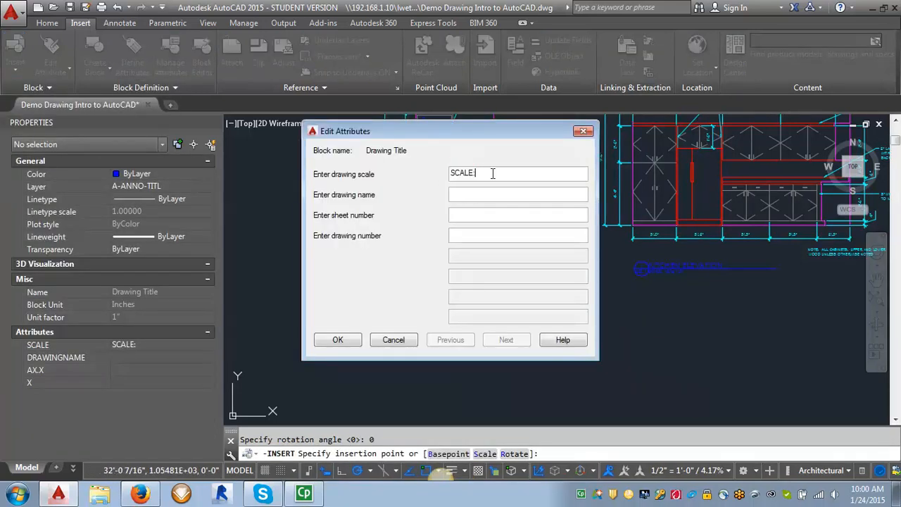
{"action": "type", "text": "1/2\"=1'-0"}
{"action": "left_click", "coordinate": [472, 195]}
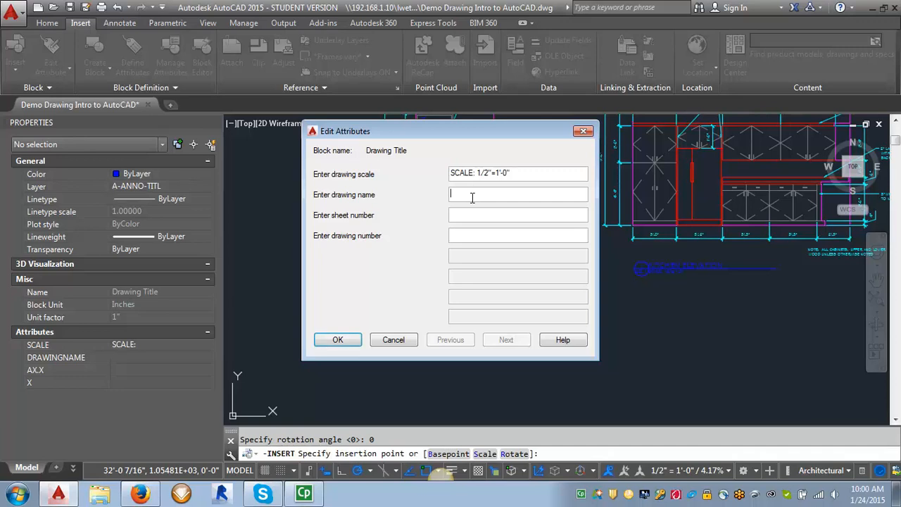
{"action": "type", "text": "BATHROOM ELEVA"}
{"action": "key", "text": "Caps_Lock"}
{"action": "type", "text": "tio"}
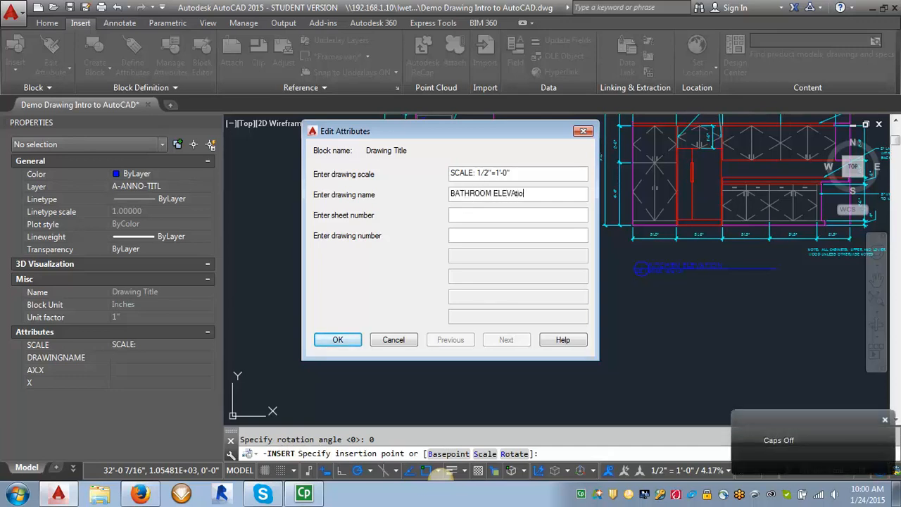
{"action": "key", "text": "Caps_Lock"}
{"action": "type", "text": "ON"}
{"action": "left_click", "coordinate": [467, 217]}
{"action": "type", "text": "A5.0"}
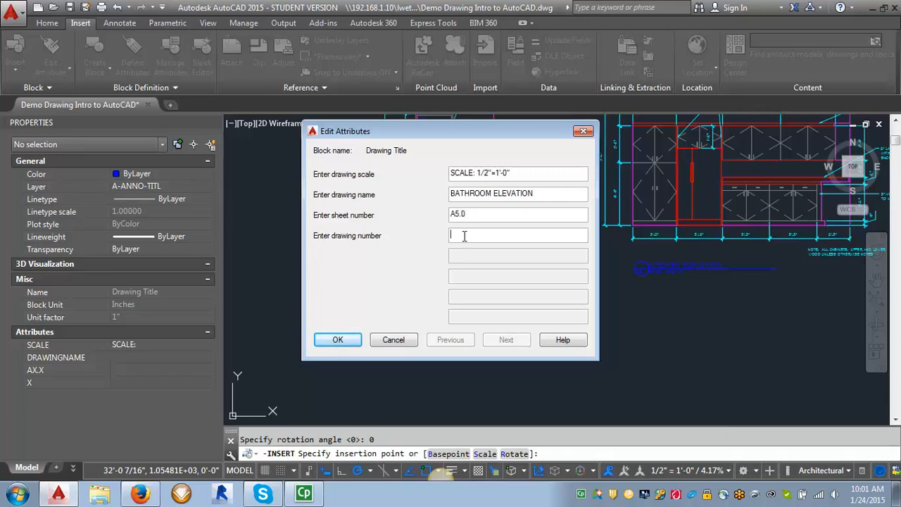
{"action": "left_click", "coordinate": [344, 341]}
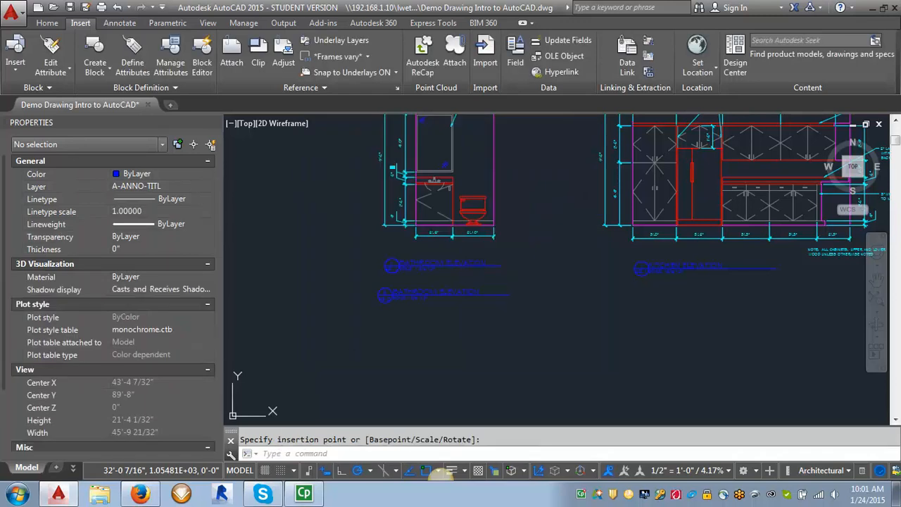
Move the new BATHROOM ELEVATION title directly below the new FIRST FLOOR PLAN title to compare their sizes
{"action": "scroll", "coordinate": [429, 289], "scroll_direction": "up", "scroll_amount": 5}
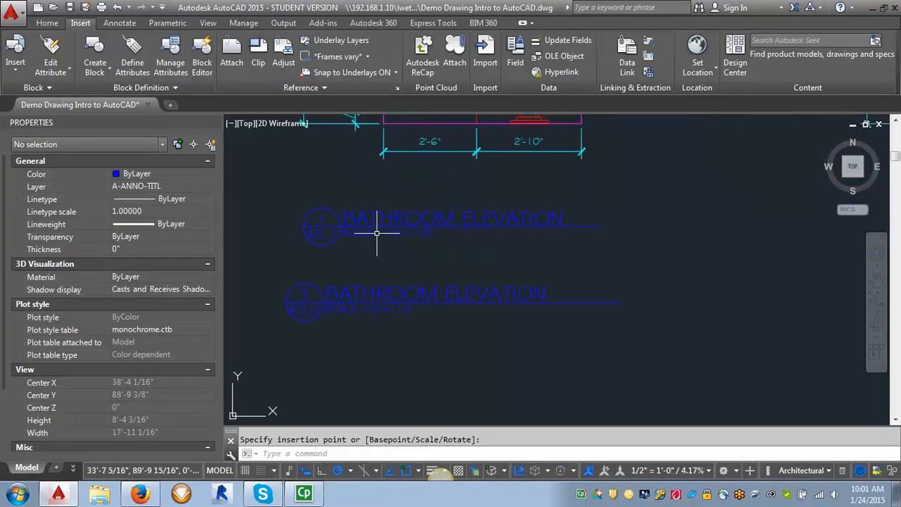
{"action": "left_click", "coordinate": [409, 292]}
{"action": "type", "text": "m"}
{"action": "key", "text": "Return"}
{"action": "left_click", "coordinate": [422, 297]}
{"action": "scroll", "coordinate": [428, 279], "scroll_direction": "down", "scroll_amount": 6}
{"action": "scroll", "coordinate": [465, 356], "scroll_direction": "up", "scroll_amount": 6}
{"action": "scroll", "coordinate": [456, 365], "scroll_direction": "down", "scroll_amount": 4}
{"action": "scroll", "coordinate": [430, 350], "scroll_direction": "up", "scroll_amount": 4}
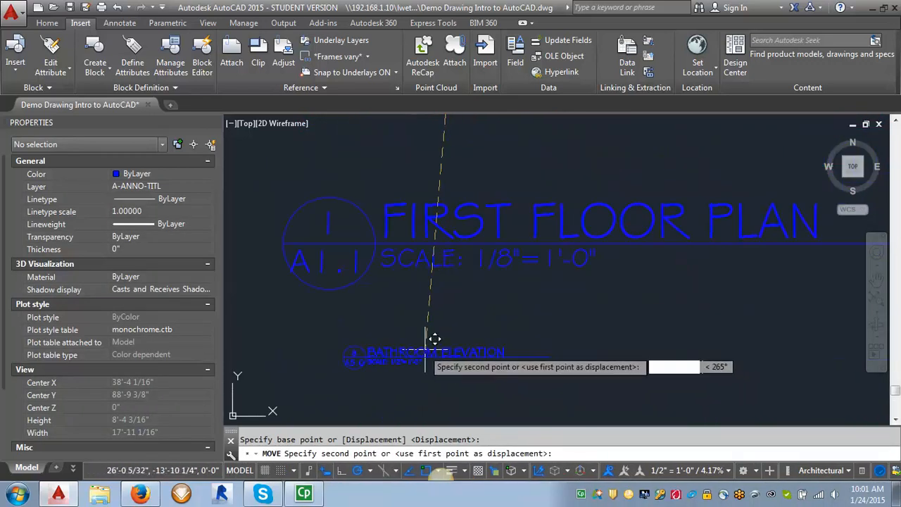
{"action": "left_click", "coordinate": [388, 330]}
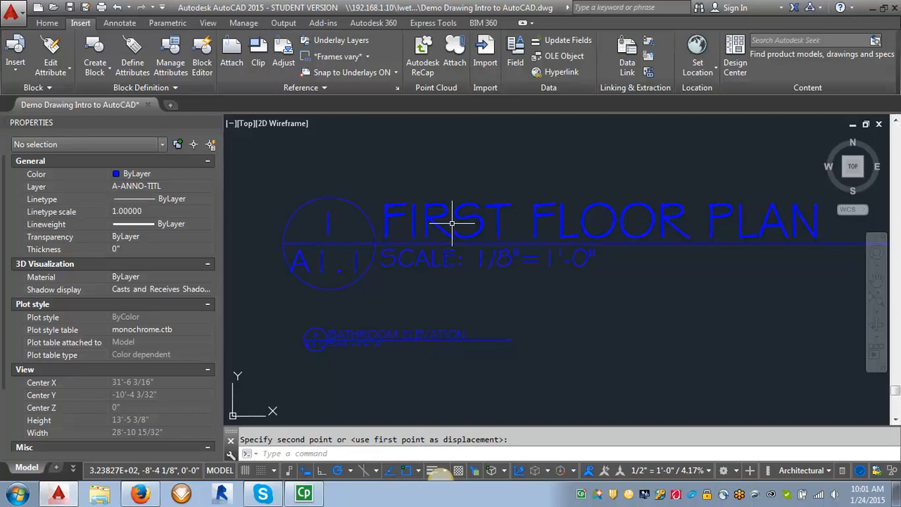
{"action": "scroll", "coordinate": [452, 223], "scroll_direction": "down", "scroll_amount": 4}
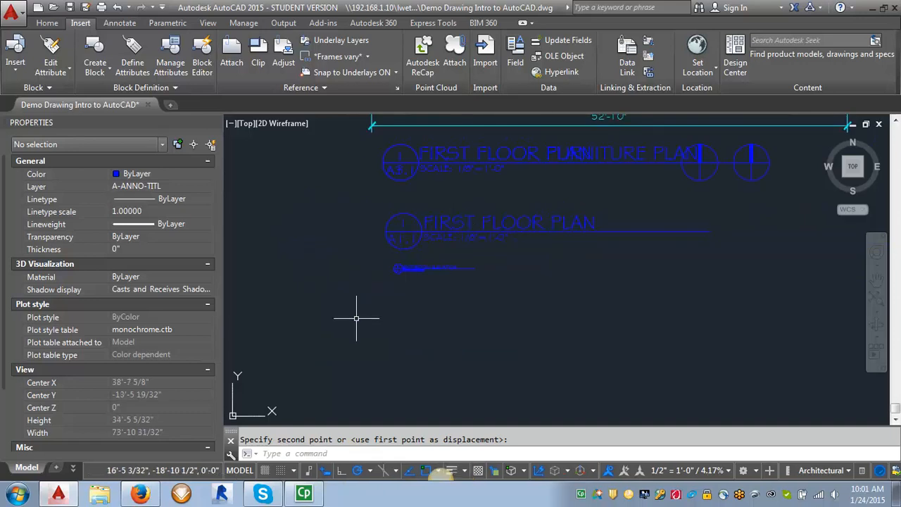